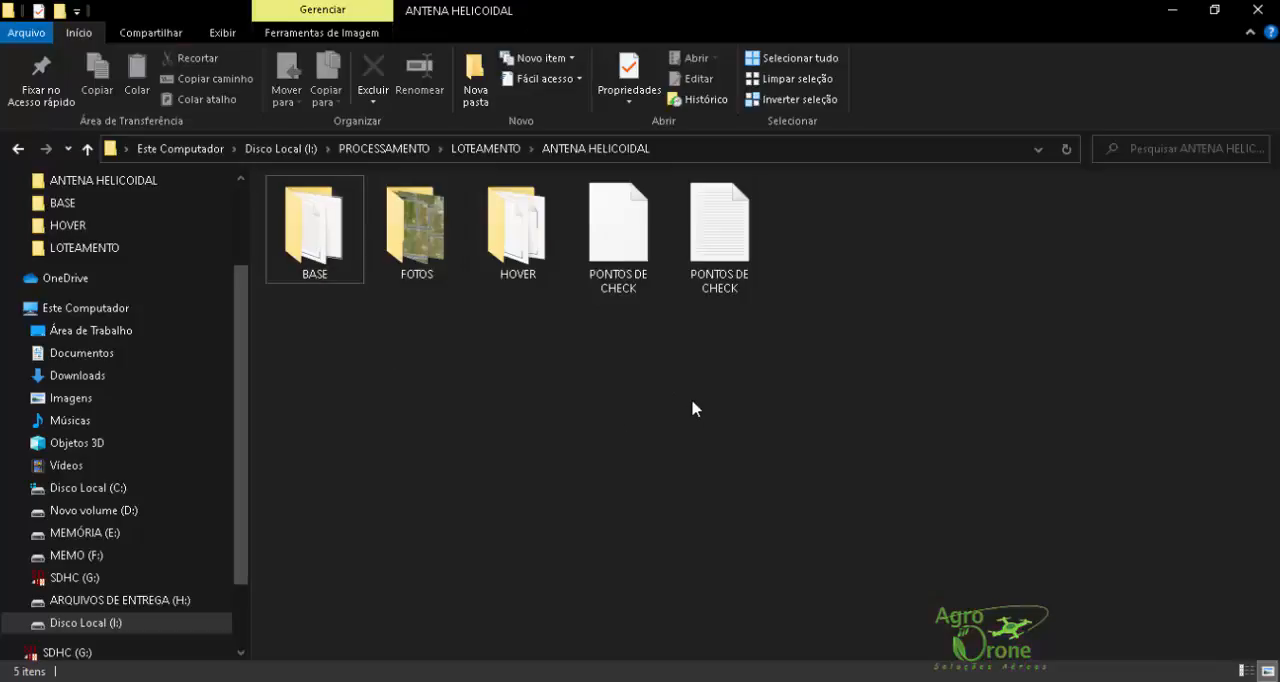
# Step: Review the contents of the FOTOS, HOVER and BASE folders inside ANTENA HELICOIDAL
pyautogui.click(485, 148)
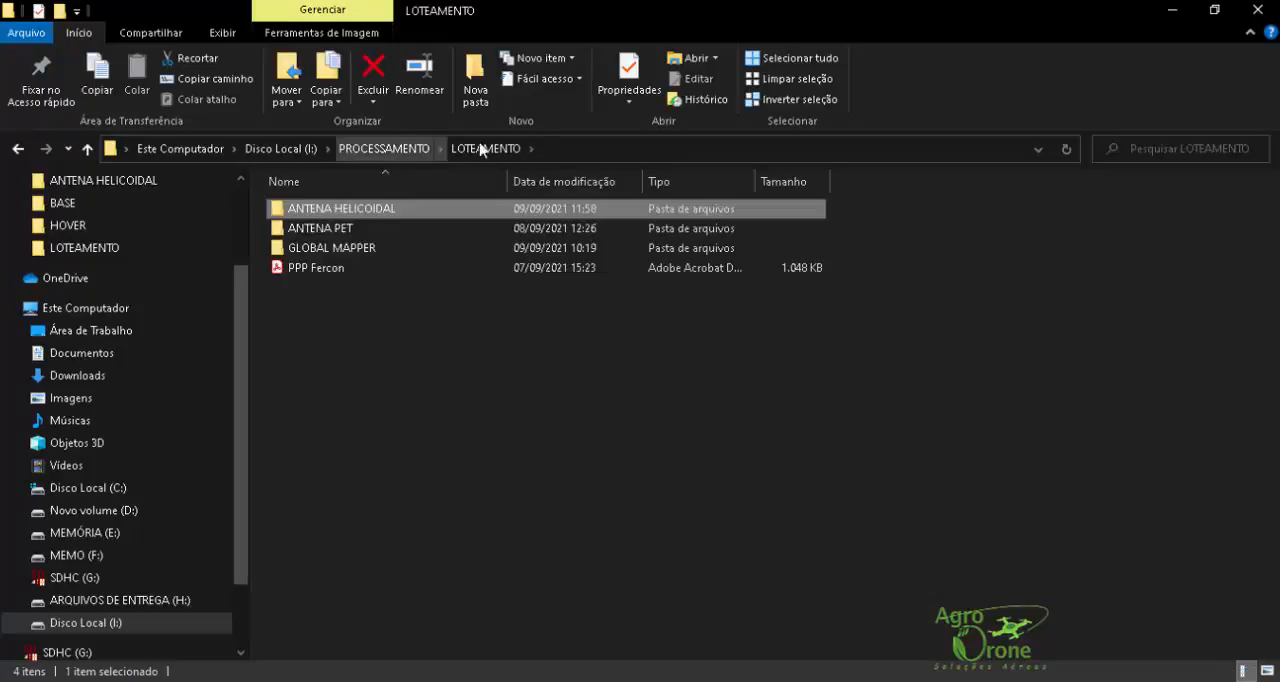
pyautogui.doubleClick(349, 210)
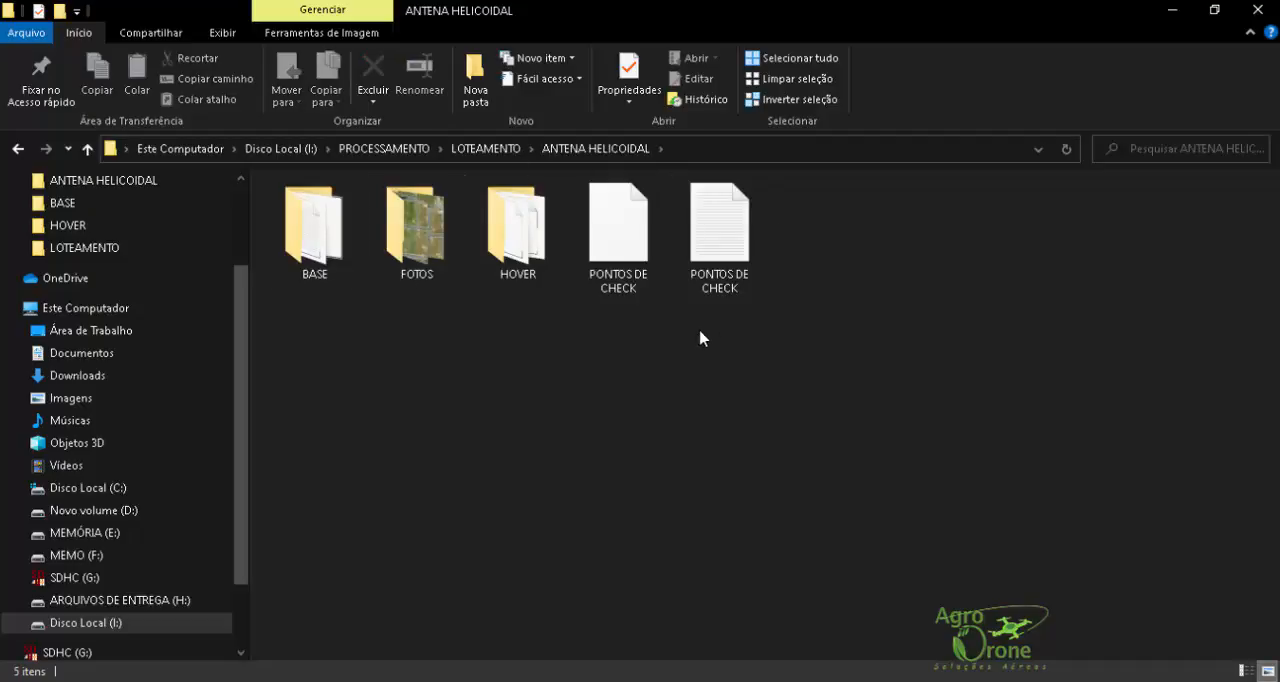
pyautogui.doubleClick(428, 222)
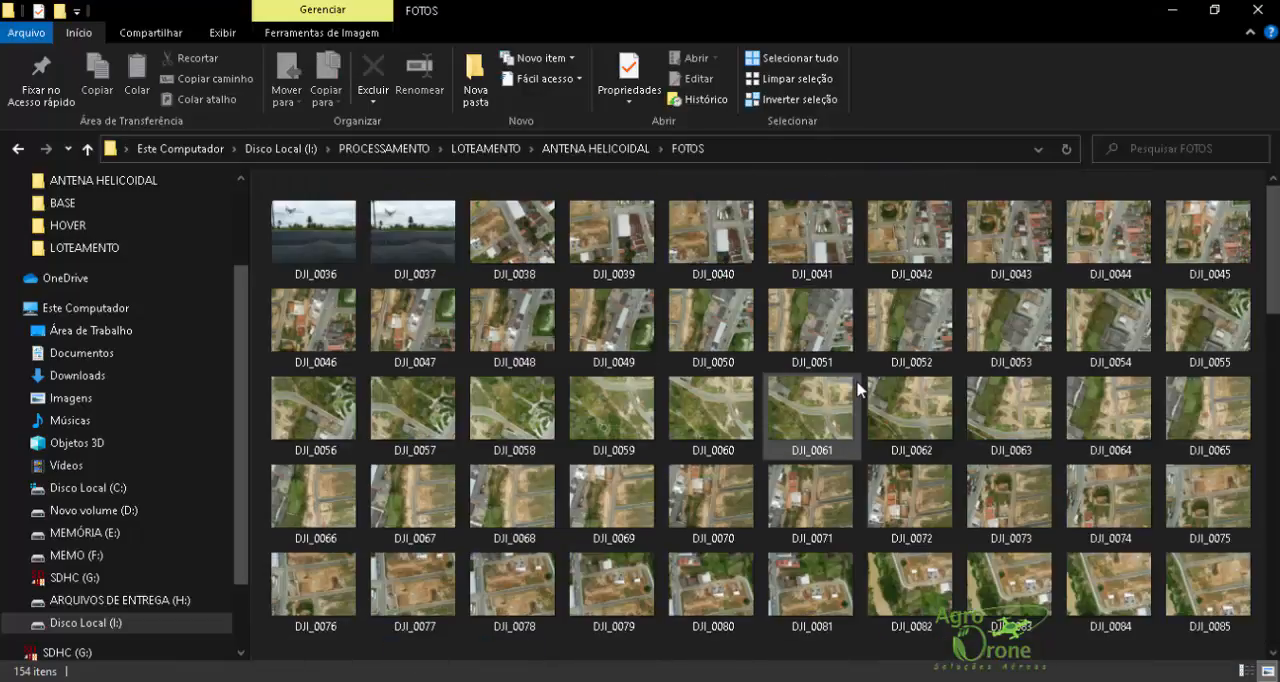
pyautogui.click(580, 149)
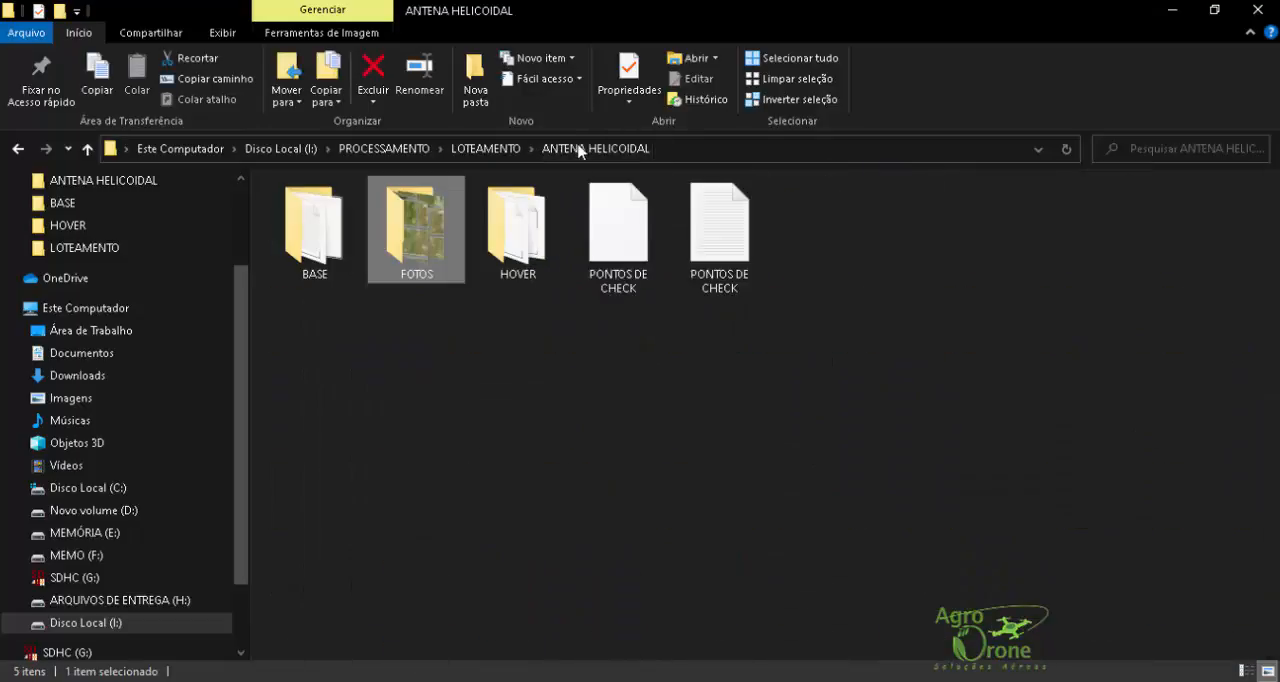
pyautogui.doubleClick(490, 234)
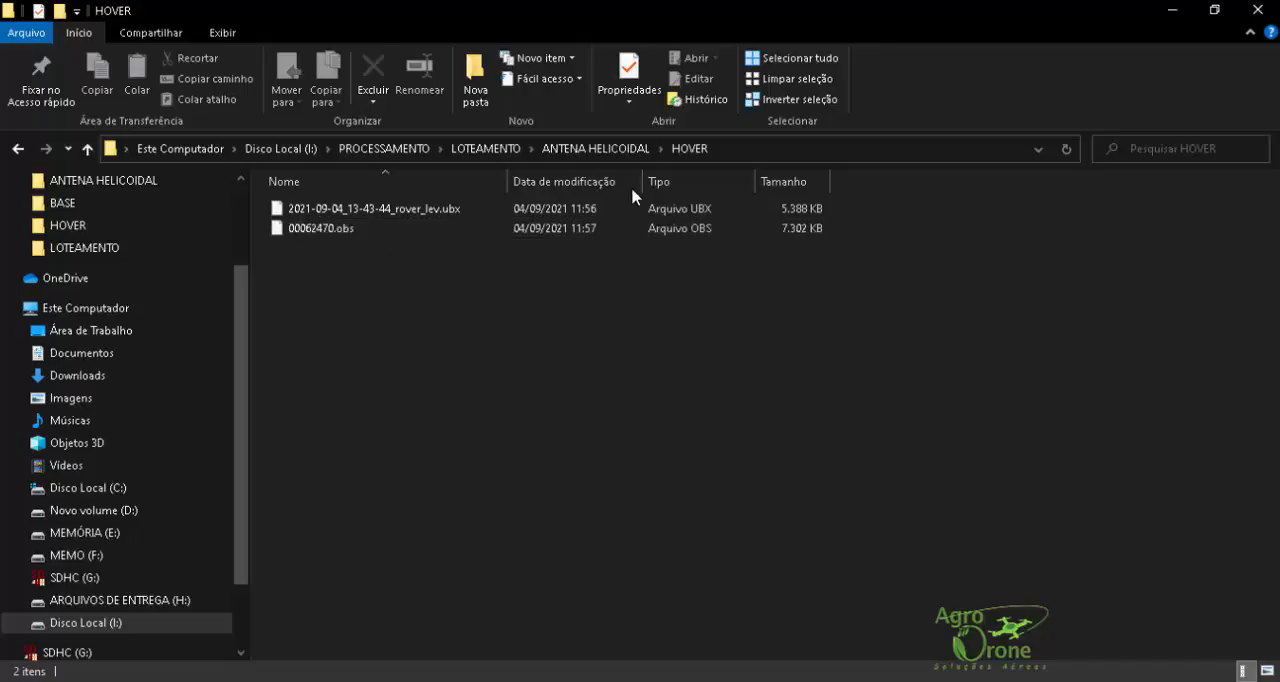
pyautogui.click(596, 148)
pyautogui.doubleClick(340, 213)
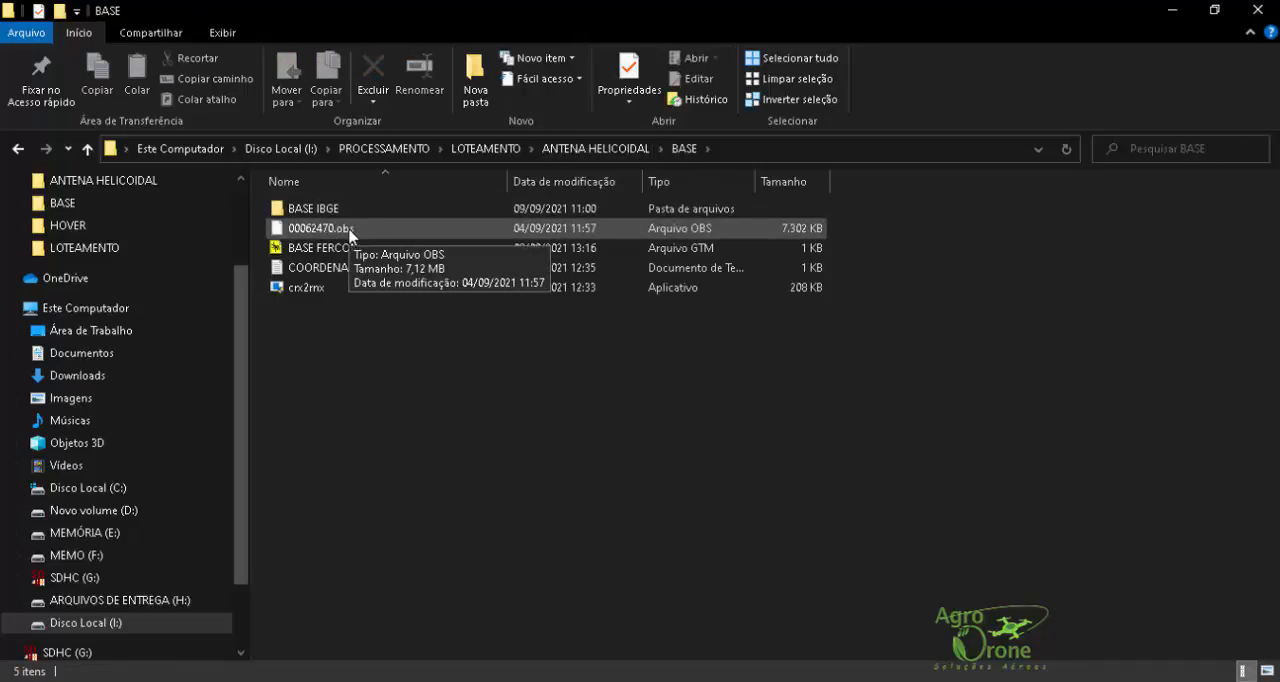
# Step: Open the BASE FERCON file in GPS TrackMaker and show its waypoint in Google Earth
pyautogui.click(321, 248)
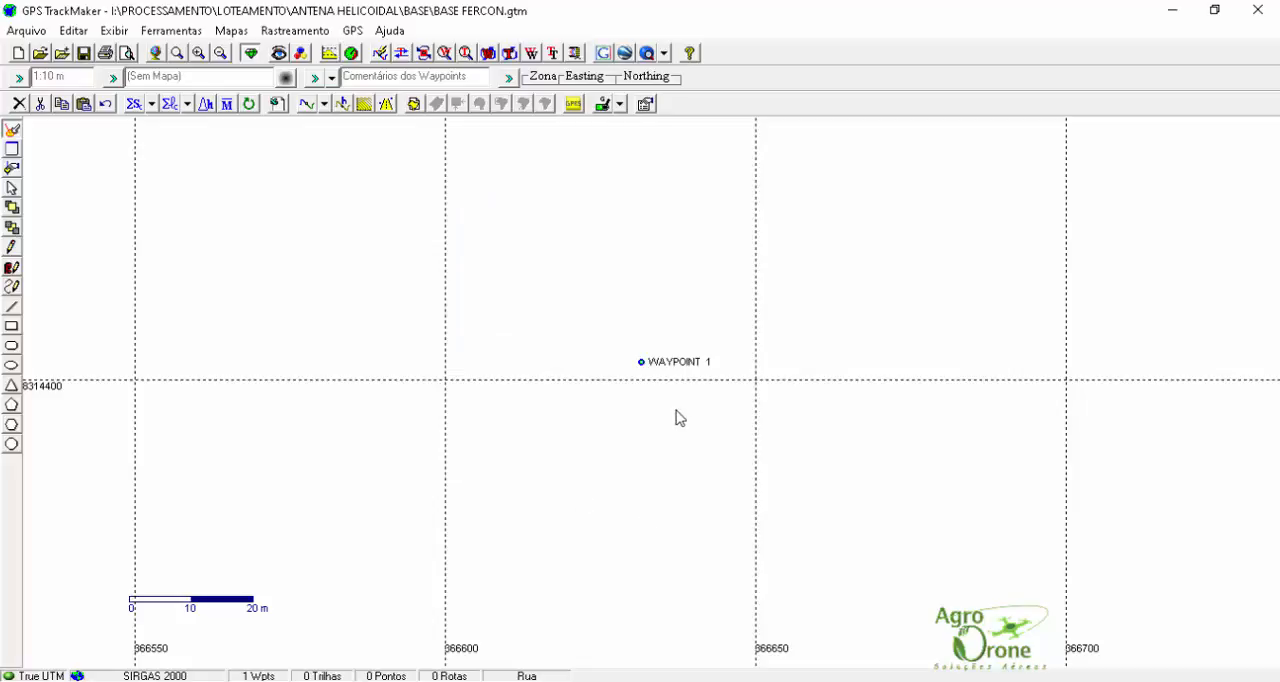
pyautogui.click(641, 362)
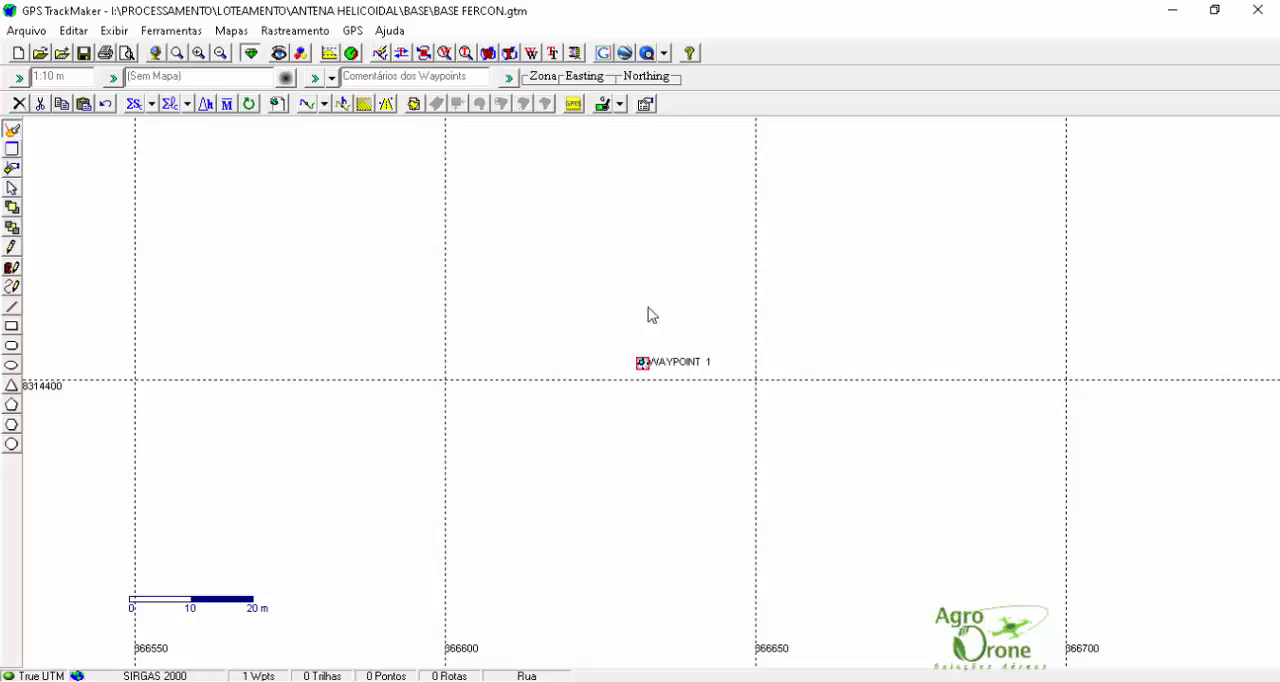
pyautogui.click(624, 55)
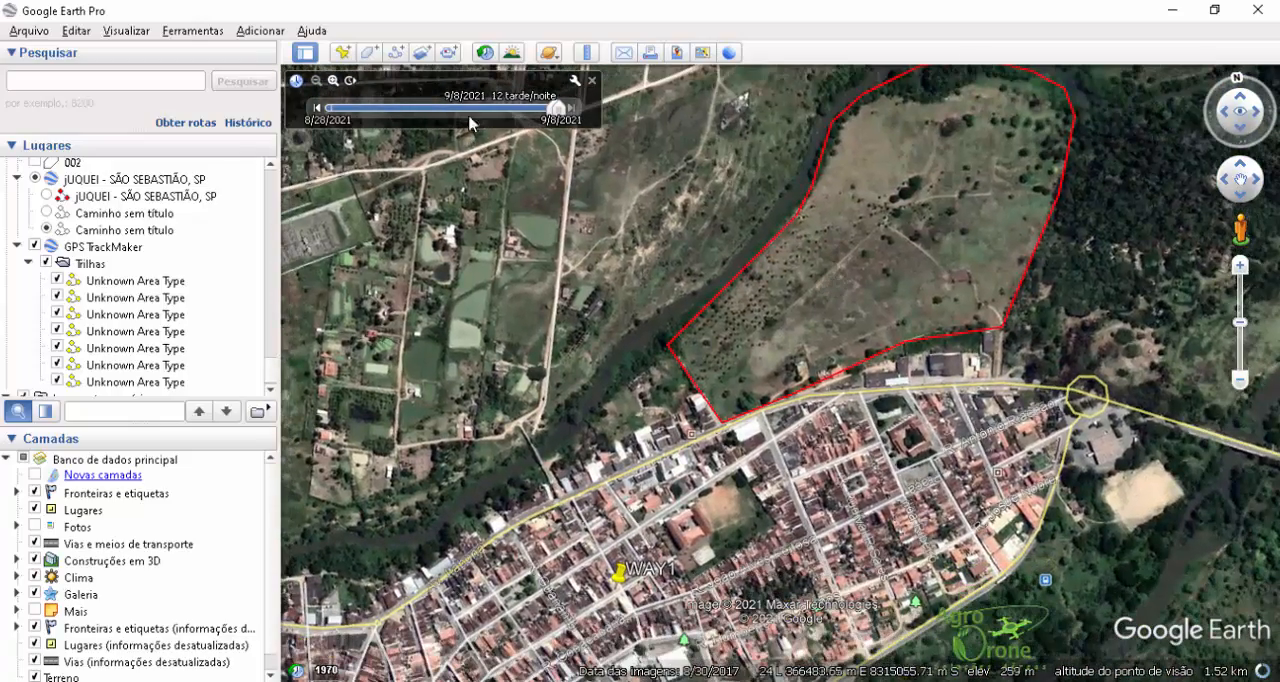
# Step: Measure the distance in metres from the base waypoint to the red-outlined area, clear the ruler, and minimise Google Earth and GPS TrackMaker
pyautogui.hotkey('ctrl', 'alt', 'r')
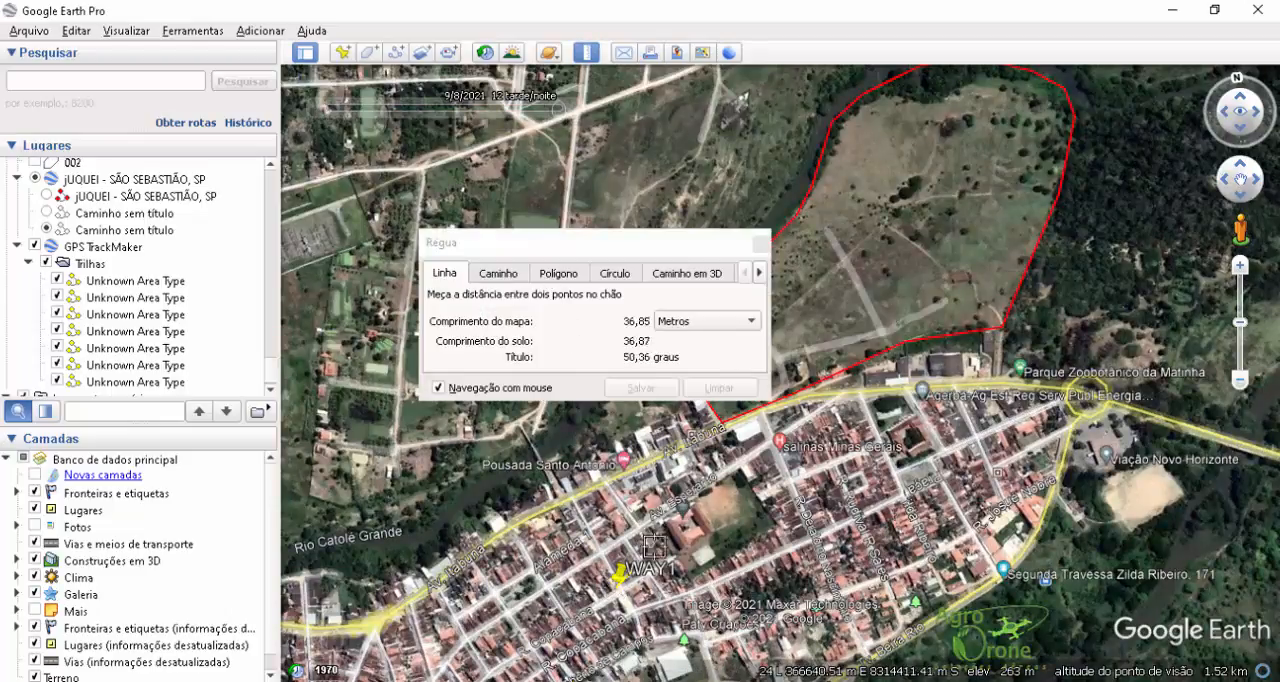
pyautogui.click(878, 237)
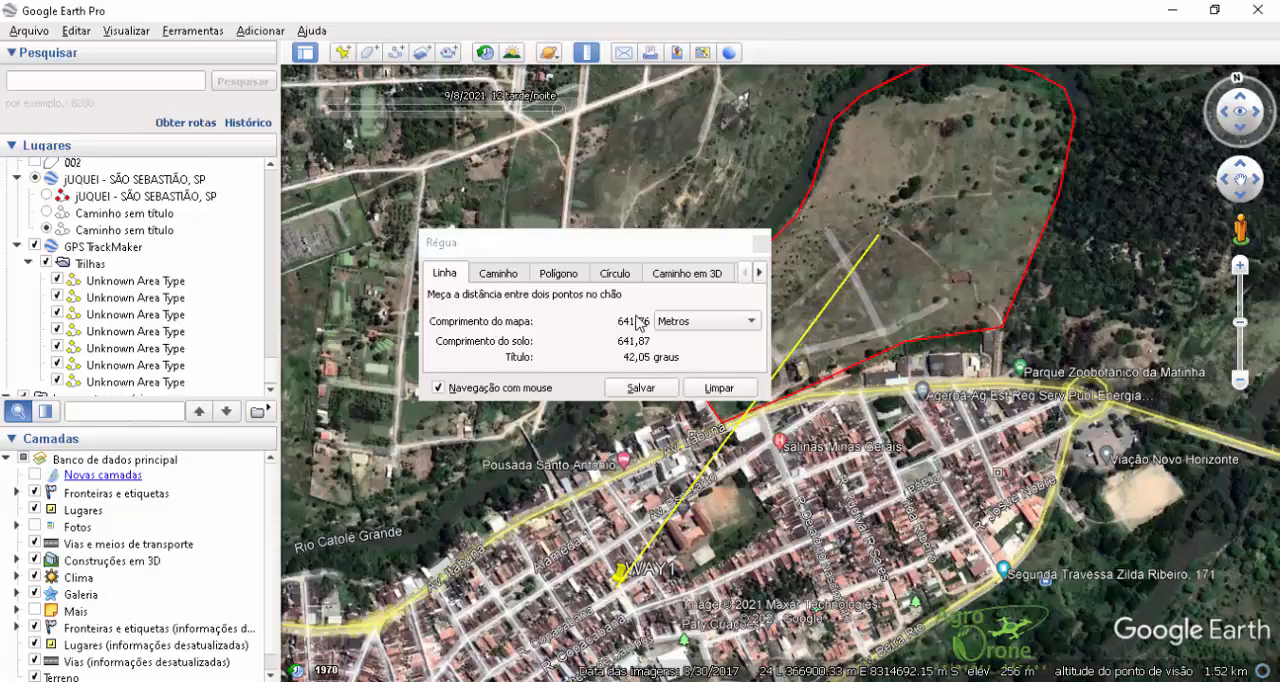
pyautogui.click(719, 388)
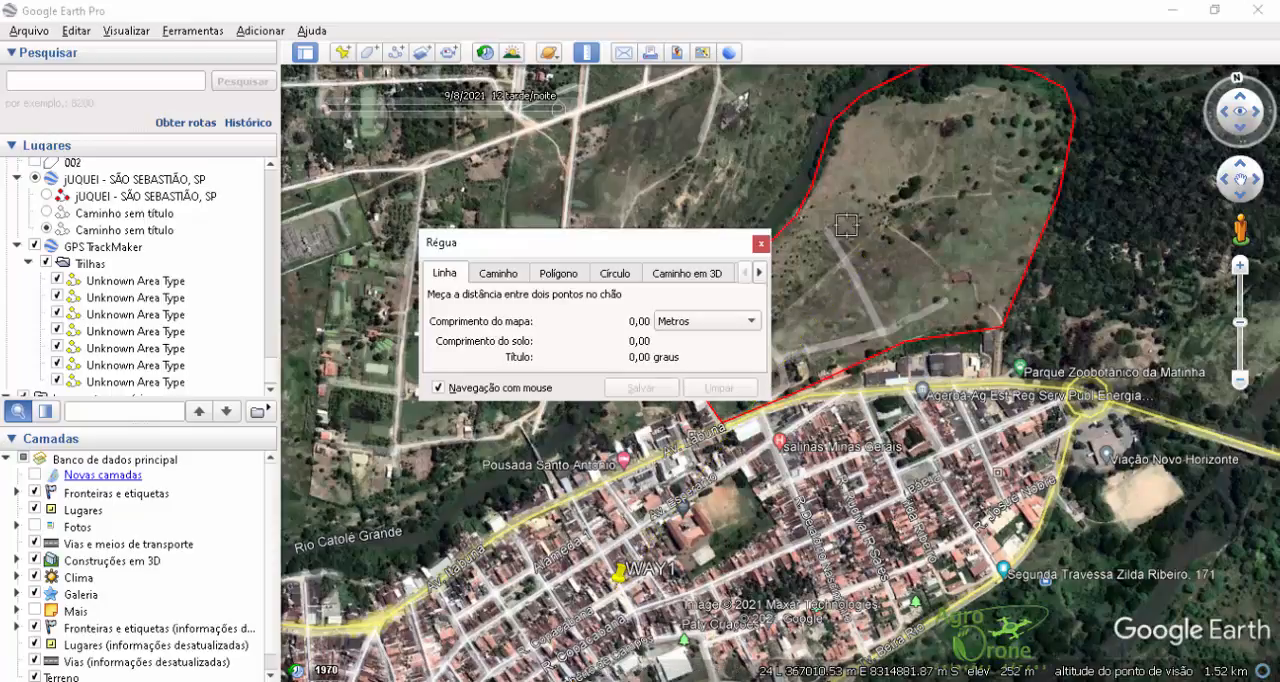
pyautogui.click(761, 243)
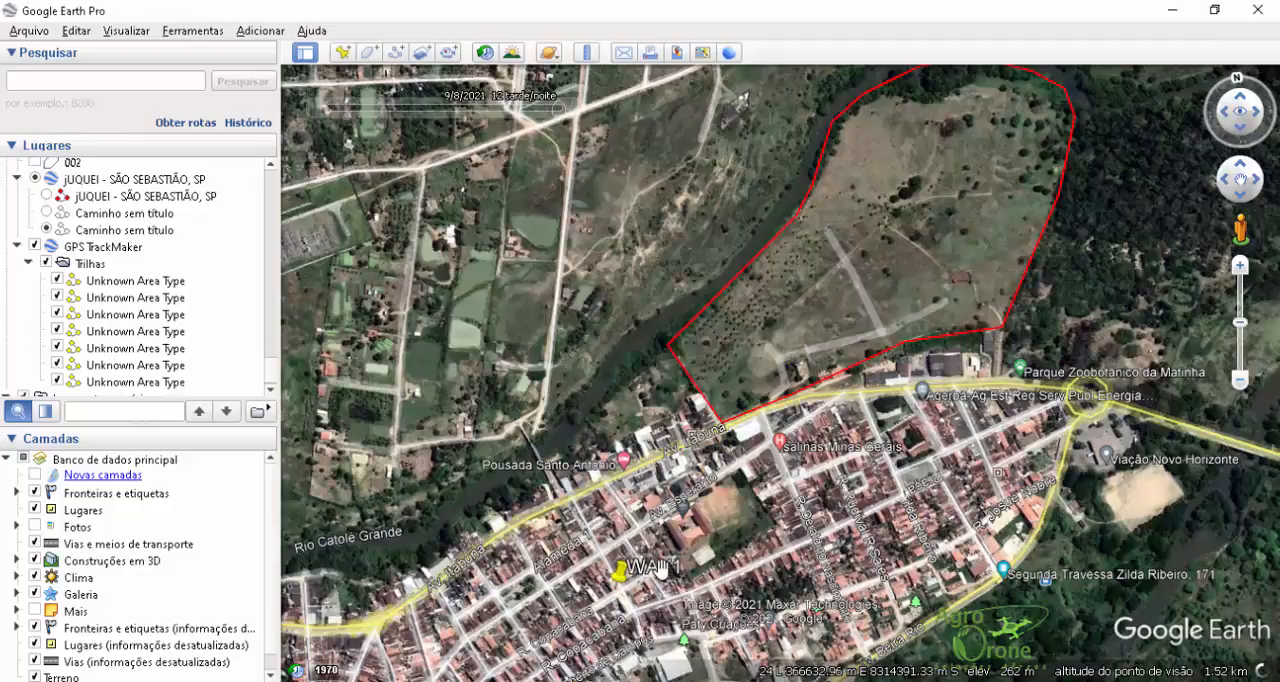
pyautogui.scroll(3, 883, 233)
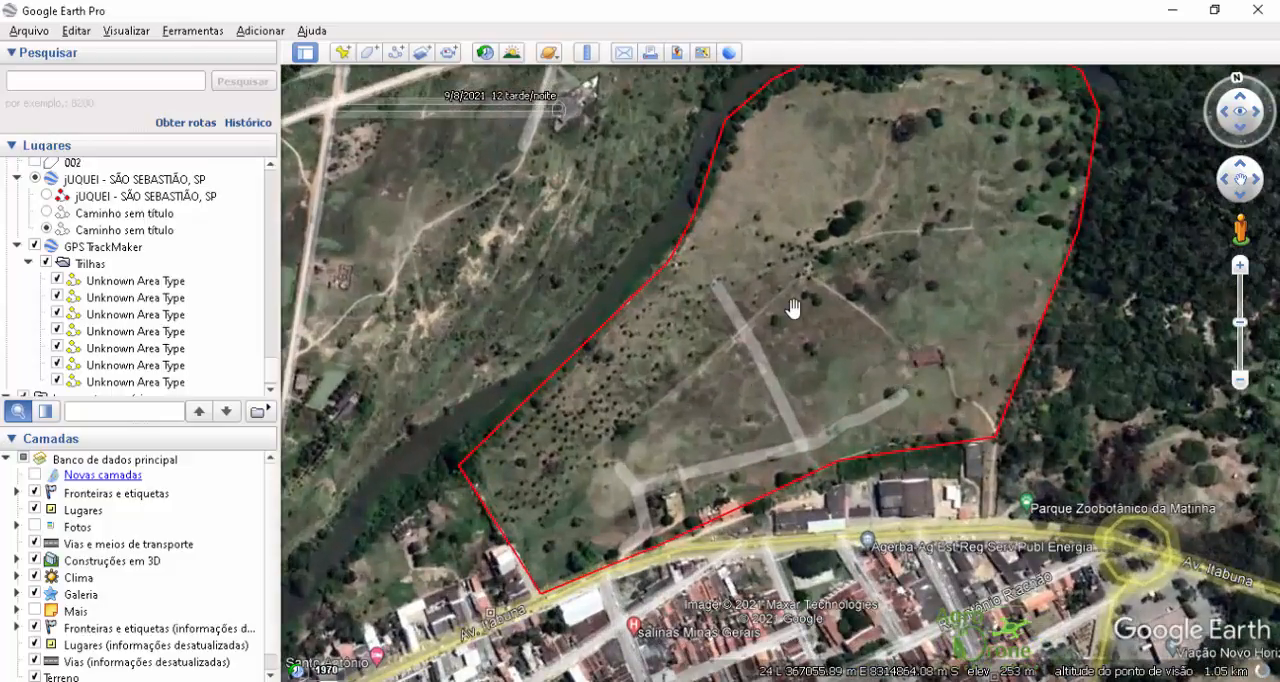
pyautogui.scroll(-2, 795, 315)
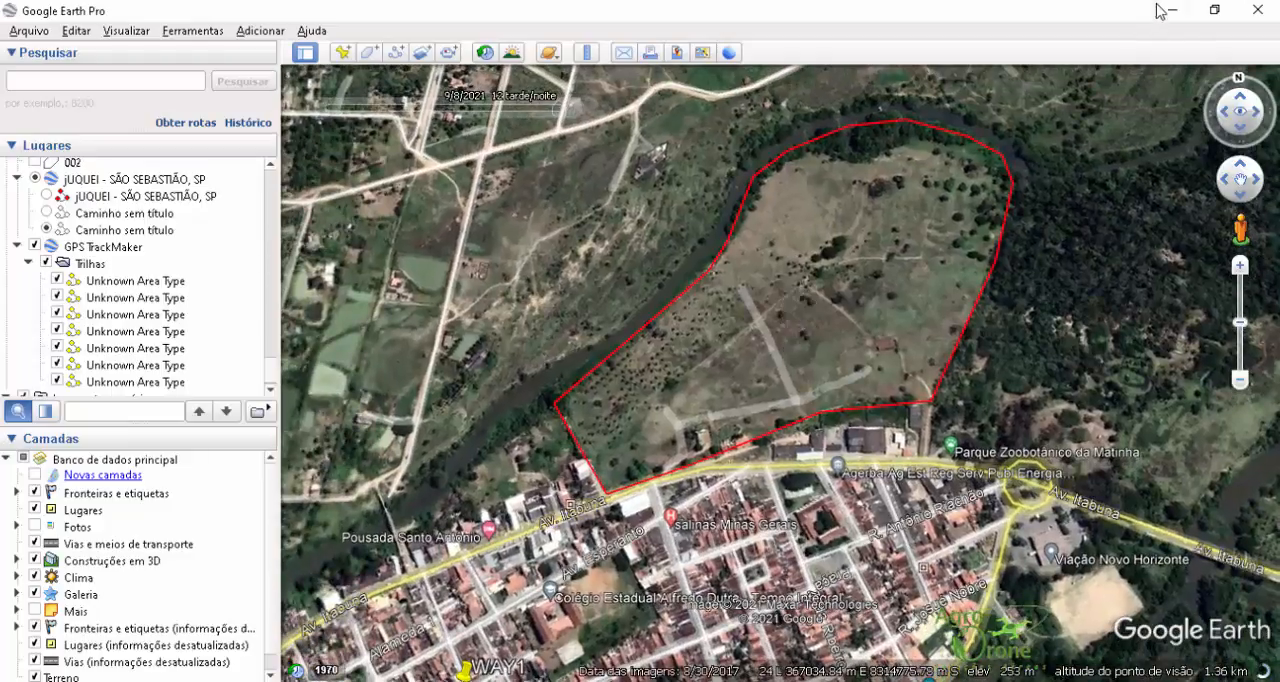
pyautogui.click(1172, 10)
pyautogui.click(1176, 10)
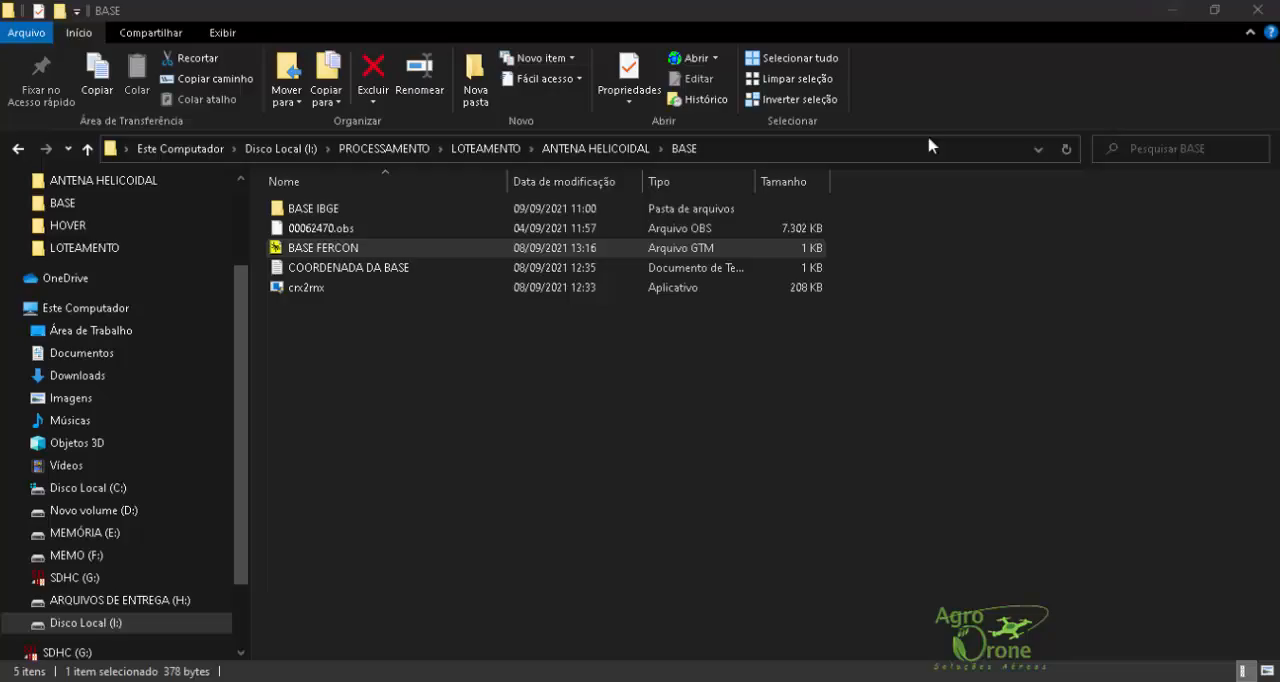
# Step: Open the COORDENADA DA BASE text file and examine the base latitude, longitude, altitude and antenna height
pyautogui.click(333, 232)
pyautogui.doubleClick(340, 270)
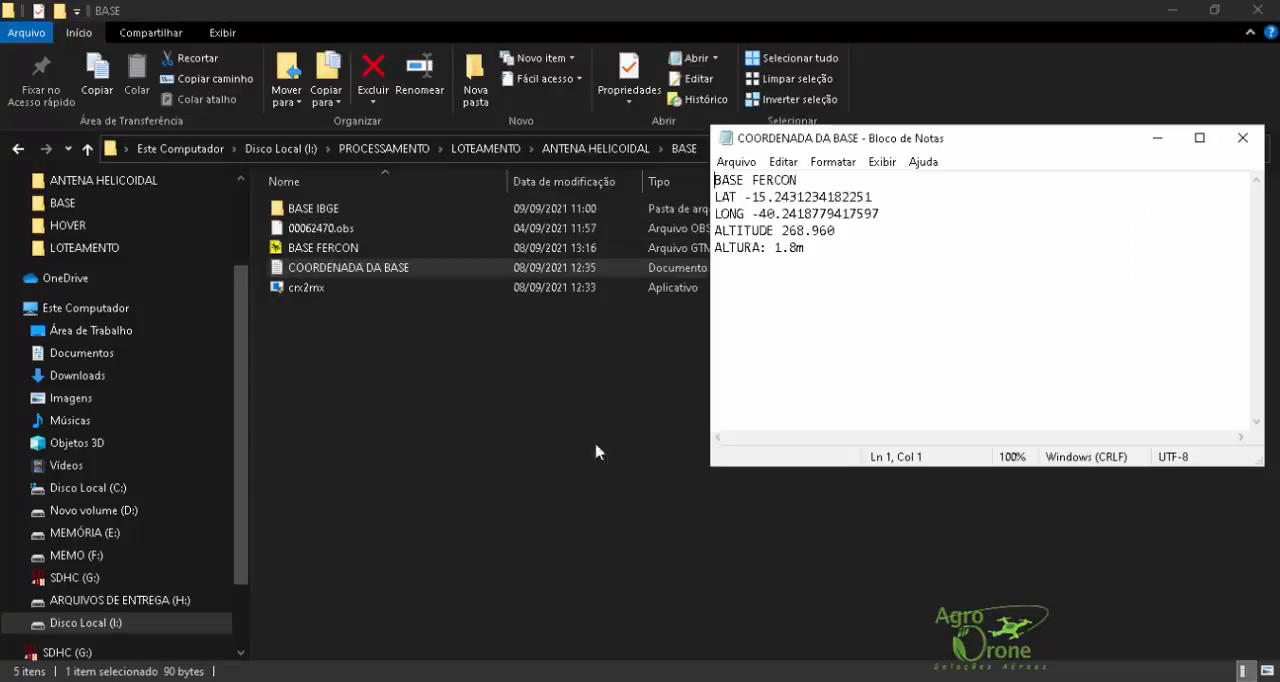
pyautogui.moveTo(892, 218); pyautogui.dragTo(776, 245)
pyautogui.moveTo(853, 244); pyautogui.dragTo(724, 173)
pyautogui.click(924, 352)
# Step: Go back to the ANTENA HELICOIDAL folder and check the rover files in its HOVER subfolder
pyautogui.click(490, 148)
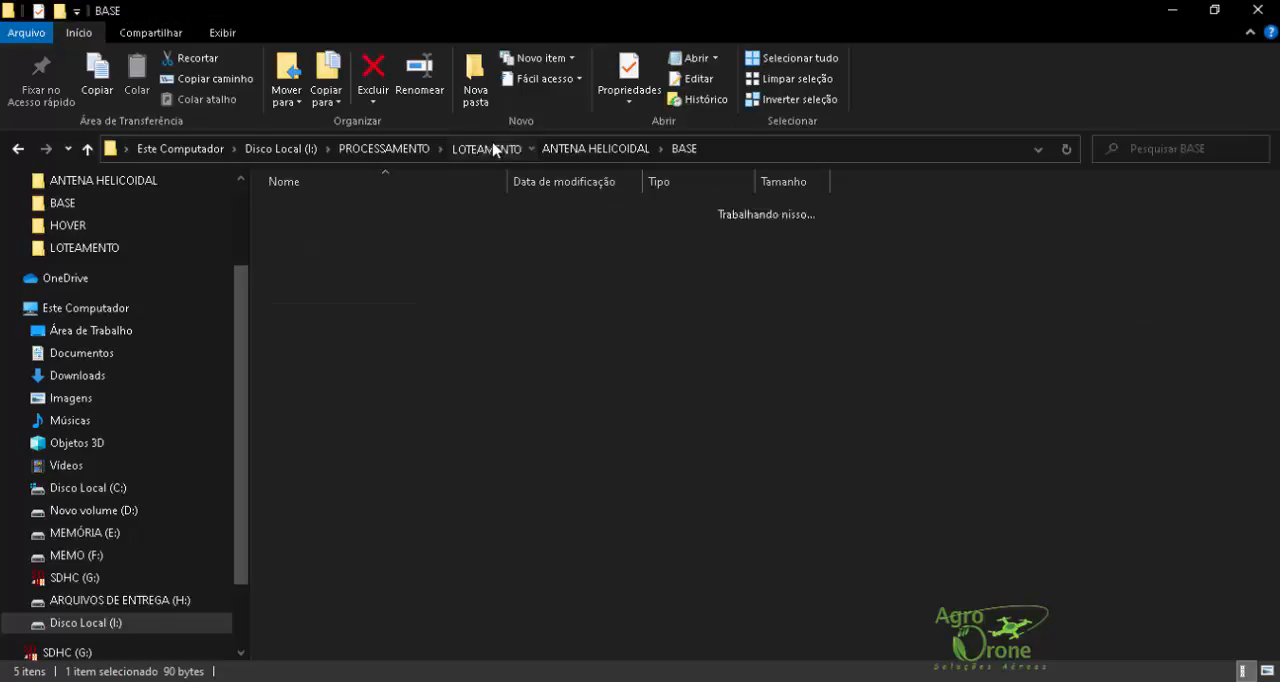
pyautogui.doubleClick(372, 215)
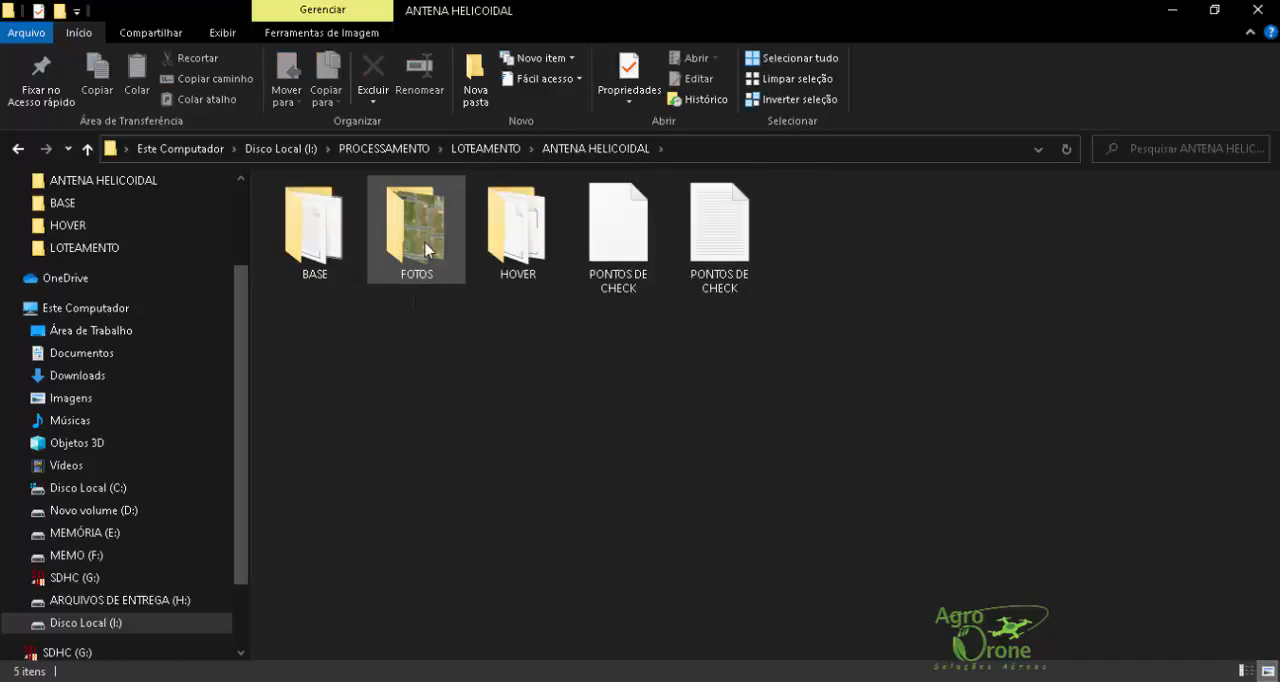
pyautogui.click(520, 249)
pyautogui.doubleClick(520, 249)
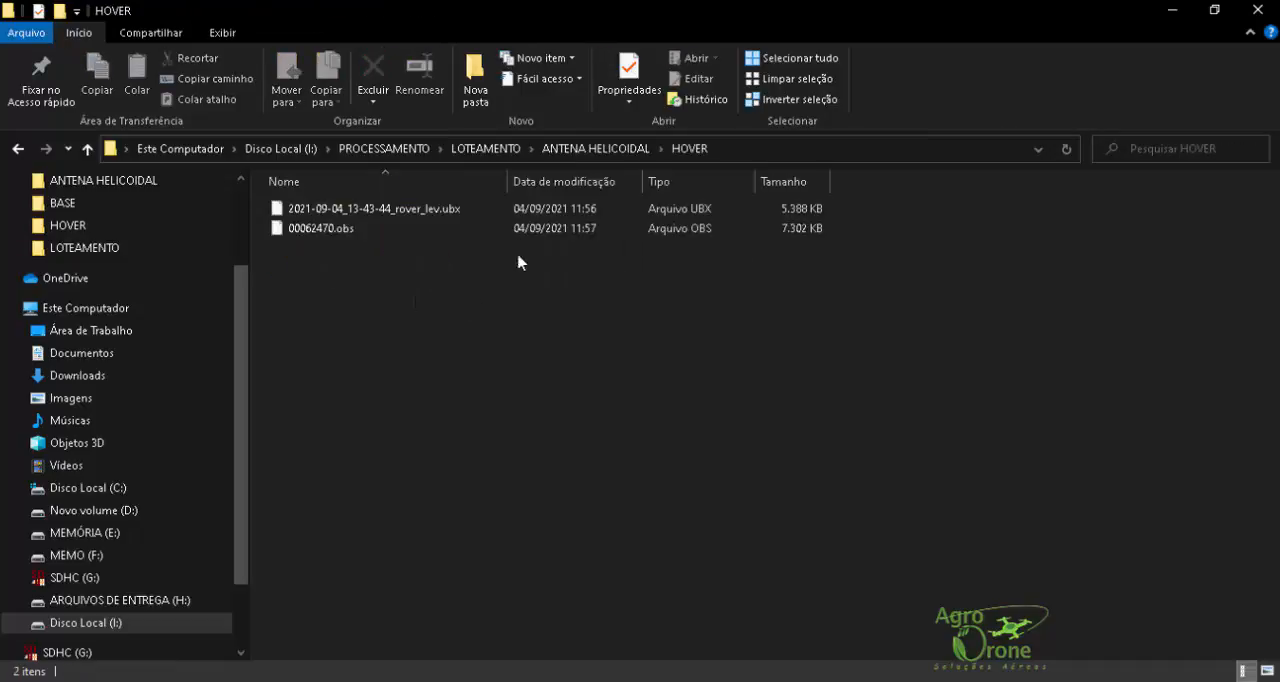
pyautogui.click(565, 148)
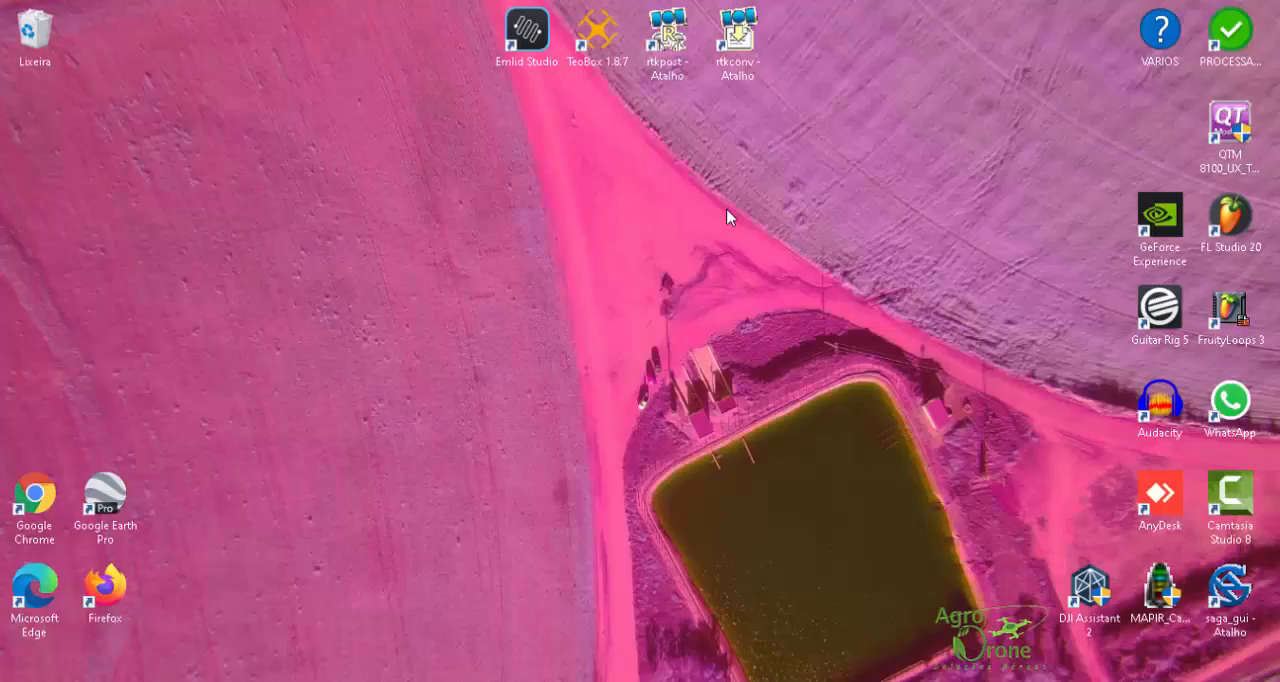
# Step: Launch RTKCONV from the desktop, clear its input file field and move its window aside
pyautogui.doubleClick(745, 58)
pyautogui.press('BackSpace')
pyautogui.moveTo(609, 156); pyautogui.dragTo(343, 231)
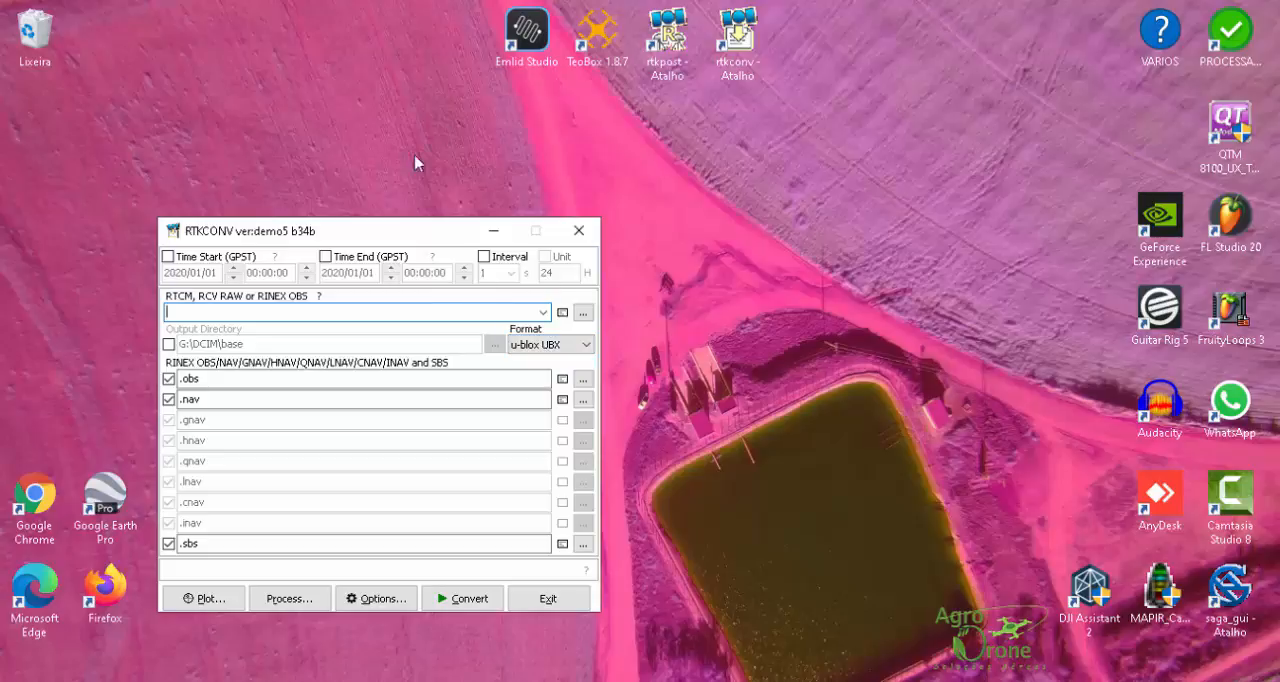
# Step: Open Emlid Studio, look over its kinematic PPK workspace and minimise it
pyautogui.click(530, 45)
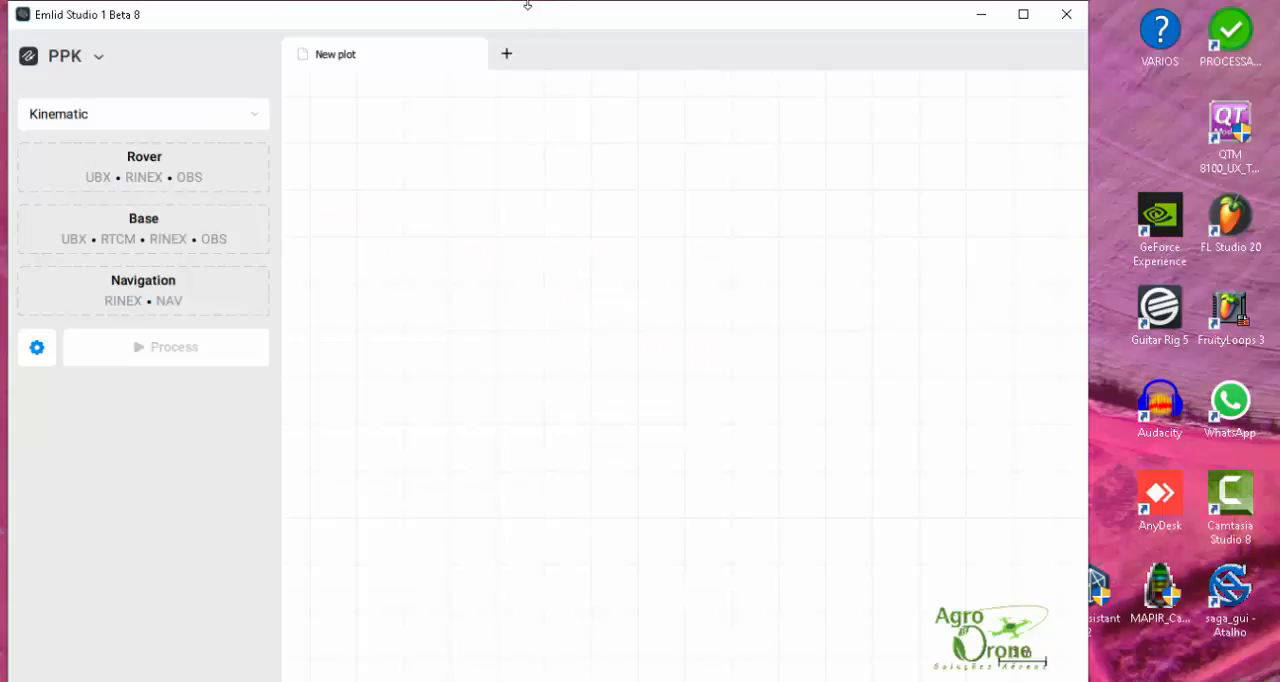
pyautogui.moveTo(511, 16); pyautogui.dragTo(566, 20)
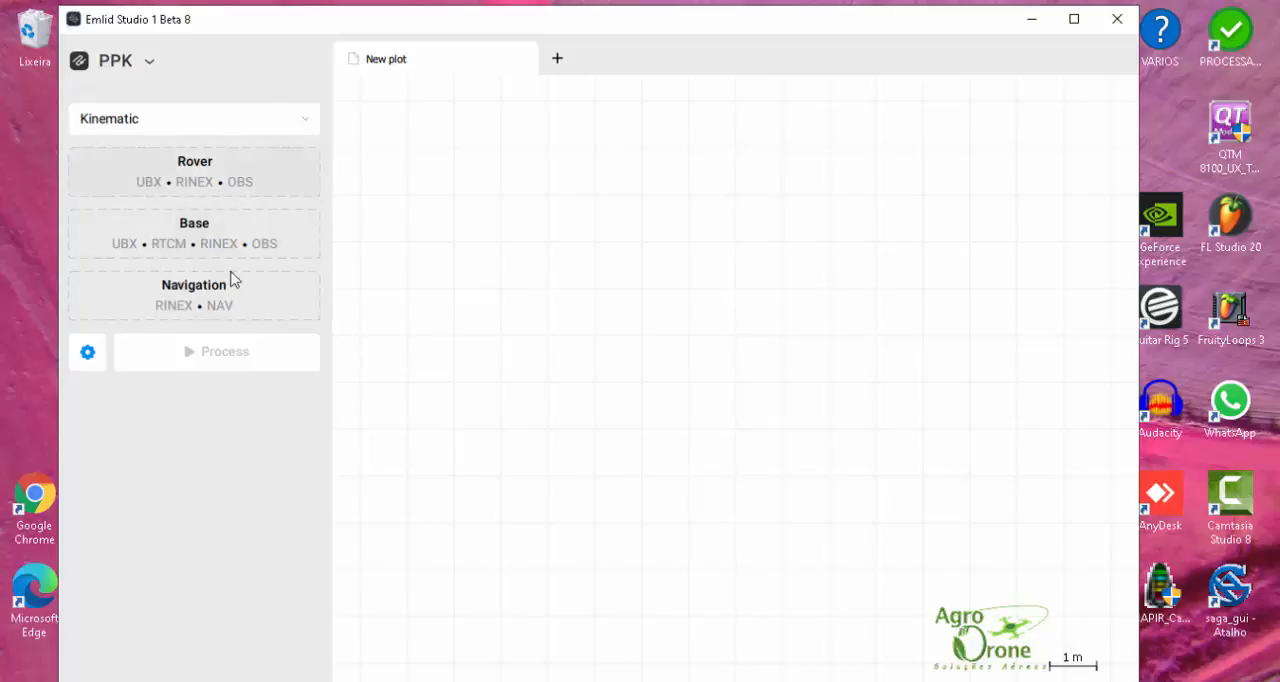
pyautogui.click(1043, 27)
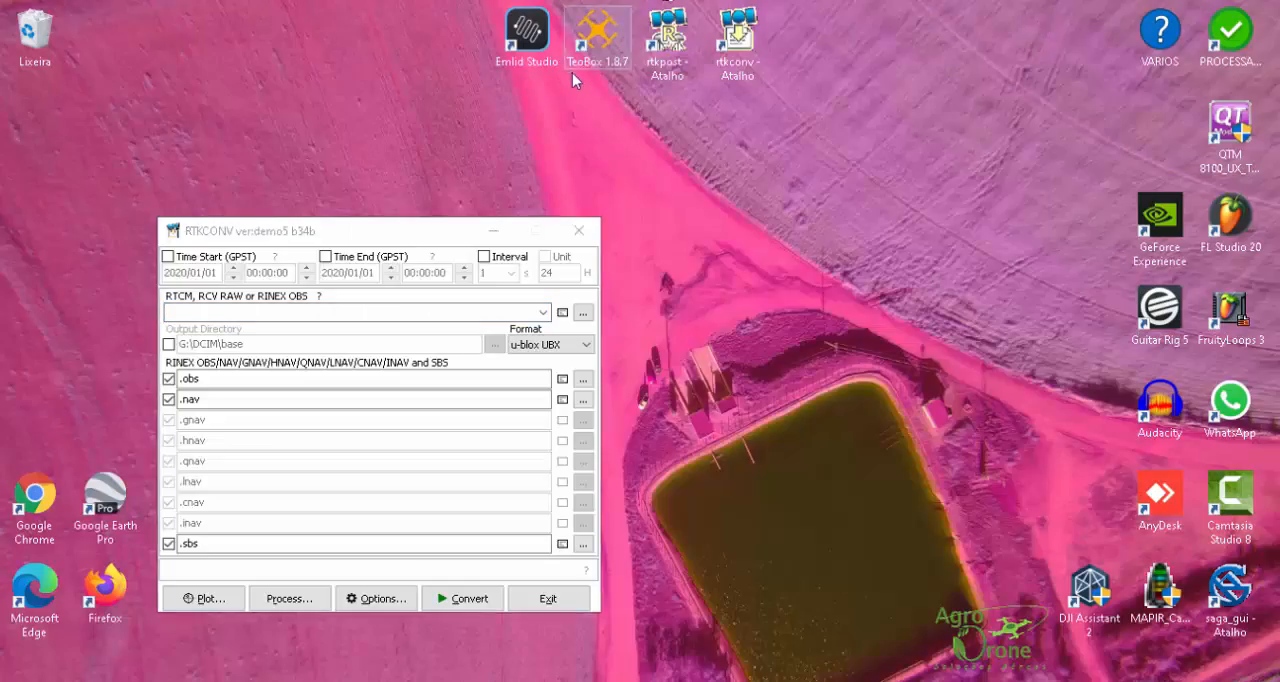
# Step: Open TeoBox to view its photo and timemark workspace, and close both TeoBox and RTKCONV
pyautogui.doubleClick(598, 40)
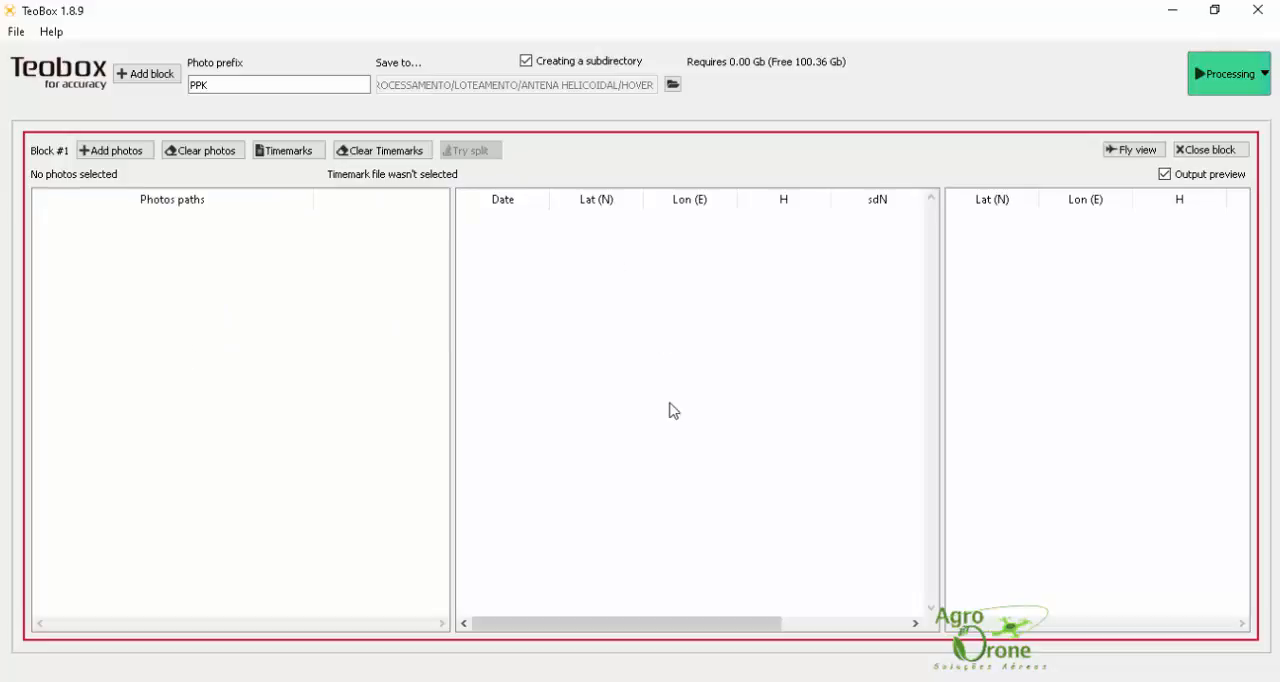
pyautogui.click(1258, 10)
pyautogui.click(580, 232)
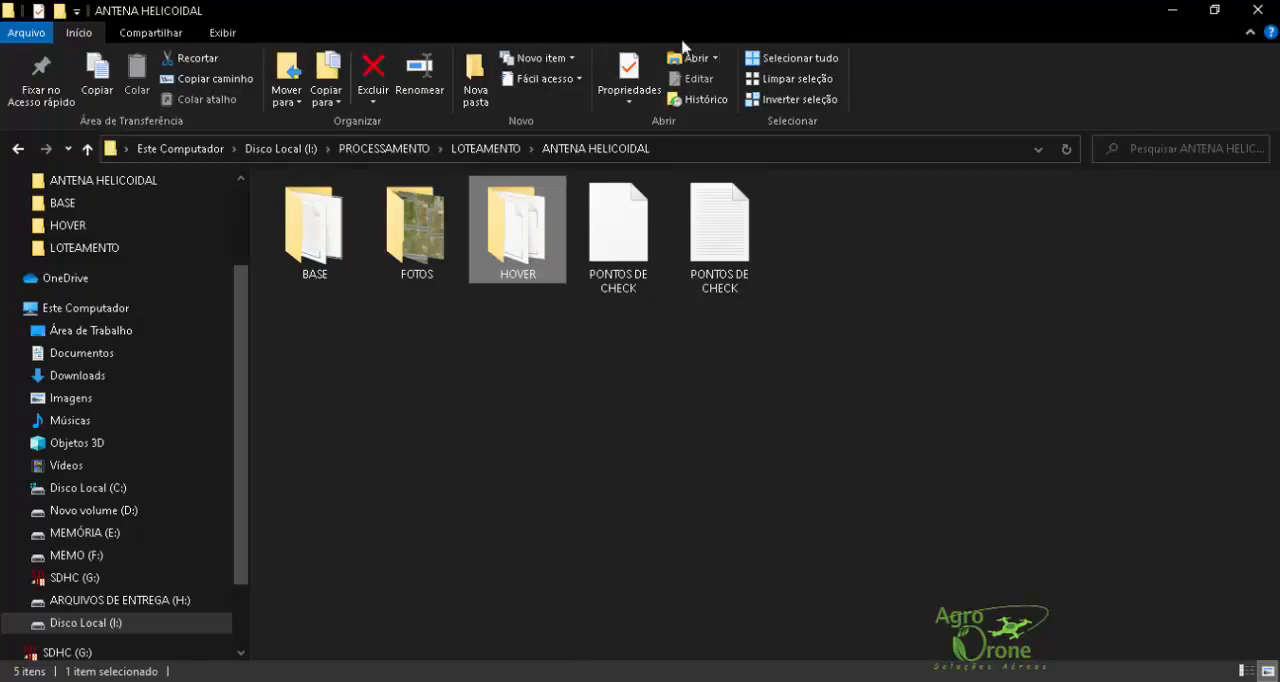
# Step: Open the HOVER folder in a half-screen File Explorer window and arrange a reopened RTKCONV beside it
pyautogui.moveTo(1258, 245); pyautogui.dragTo(1260, 246)
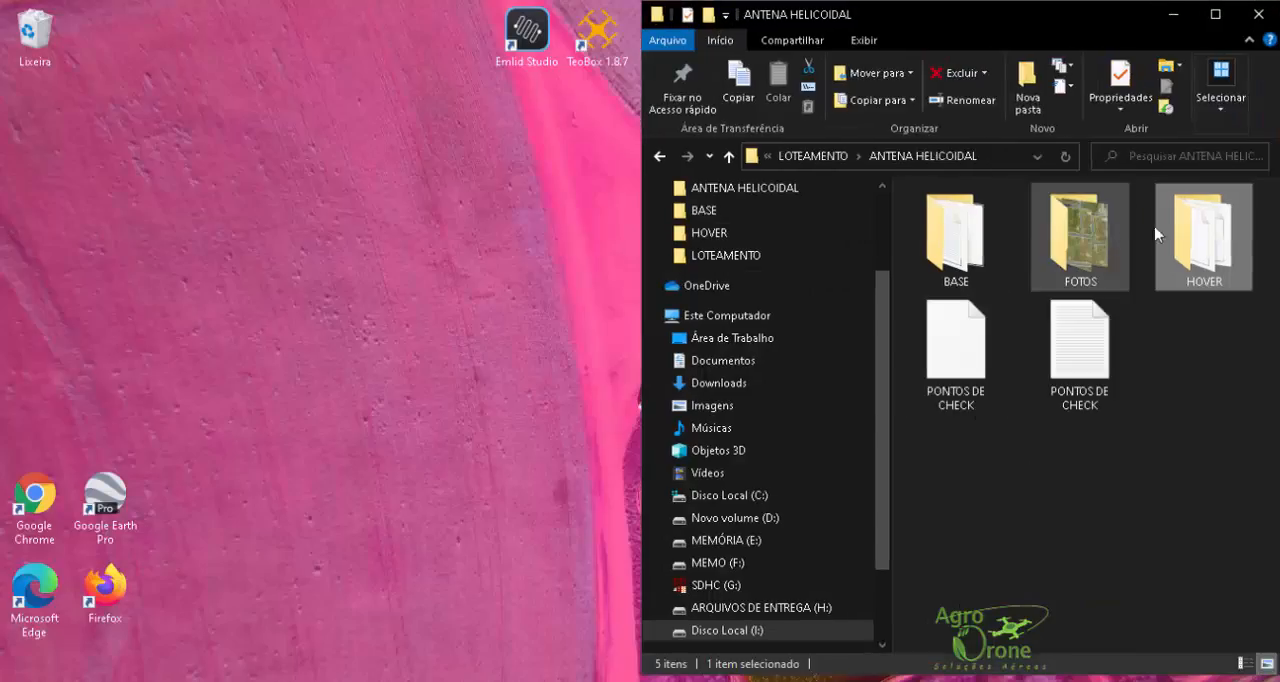
pyautogui.doubleClick(1200, 236)
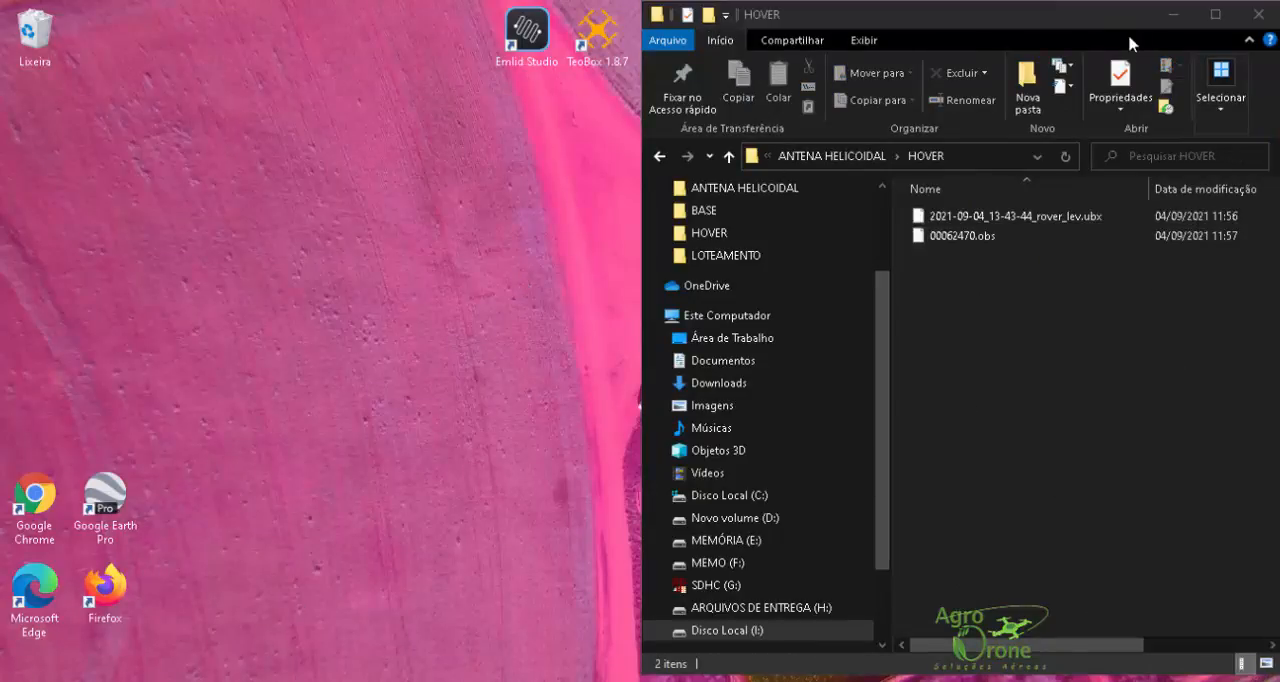
pyautogui.click(1172, 15)
pyautogui.doubleClick(740, 40)
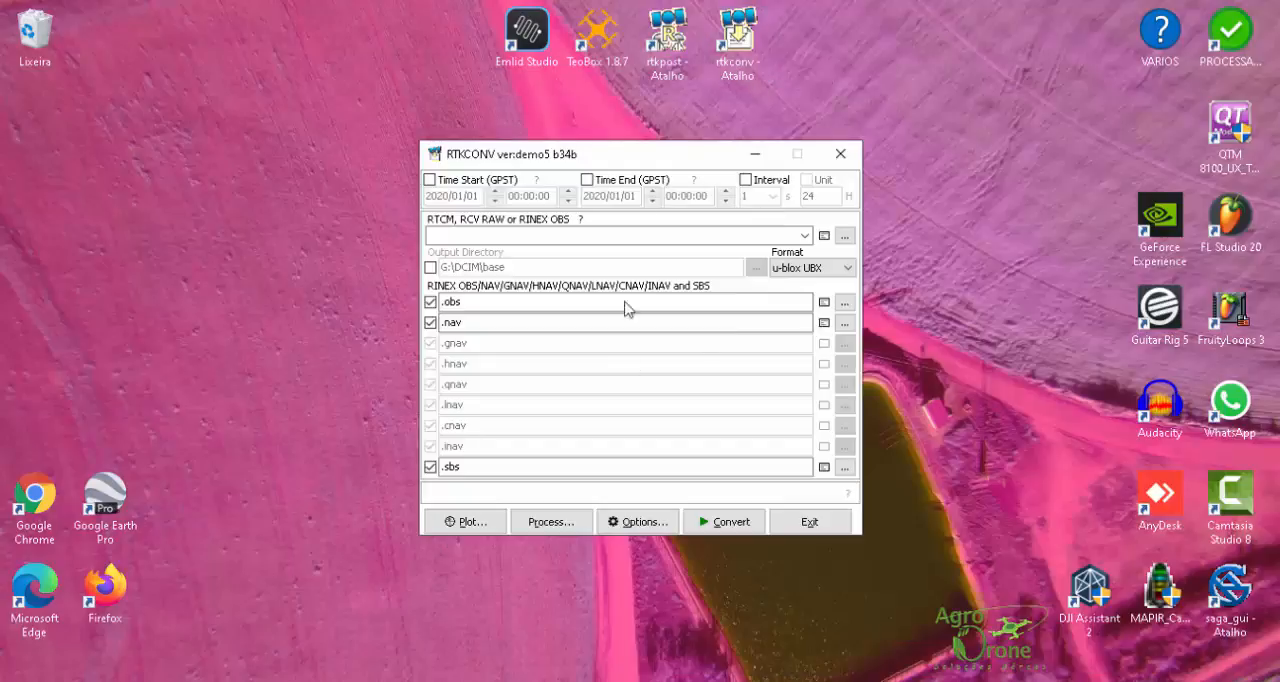
pyautogui.moveTo(640, 151); pyautogui.dragTo(314, 155)
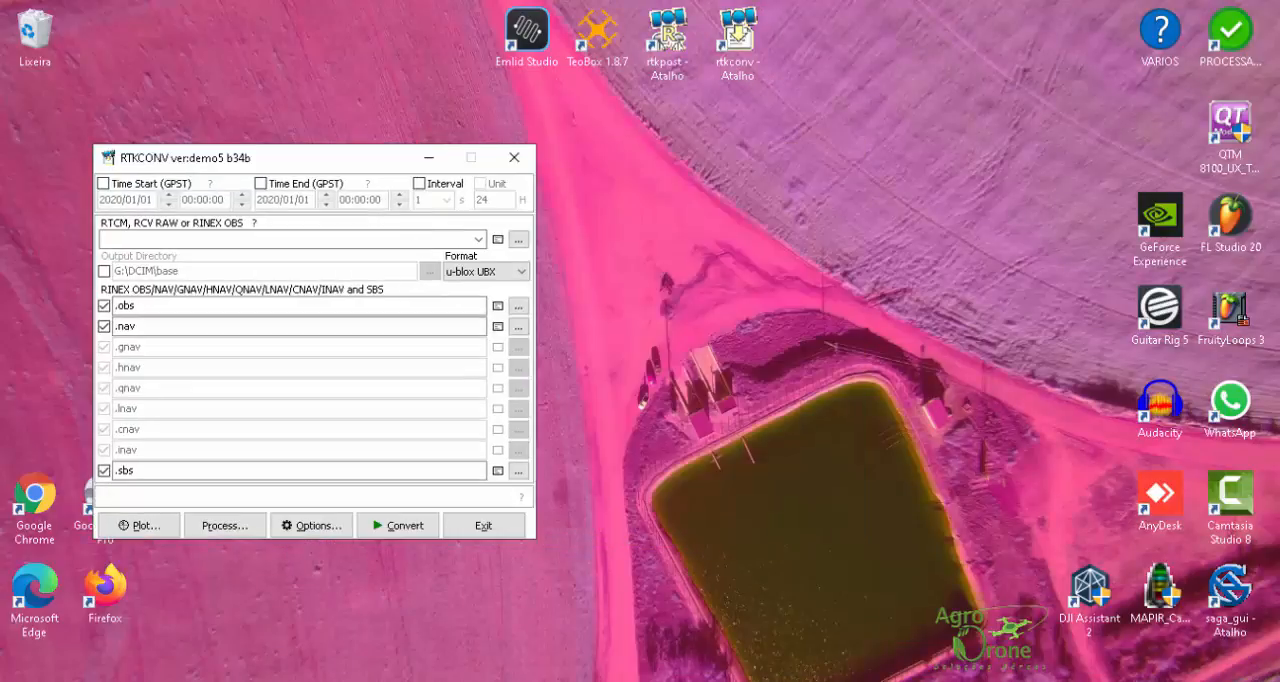
pyautogui.hotkey('alt', 'Tab')
# Step: Load 2021-09-04_13-43-44_rover_lev.ubx into RTKCONV with the u-blox UBX format and convert it to RINEX
pyautogui.click(1032, 216)
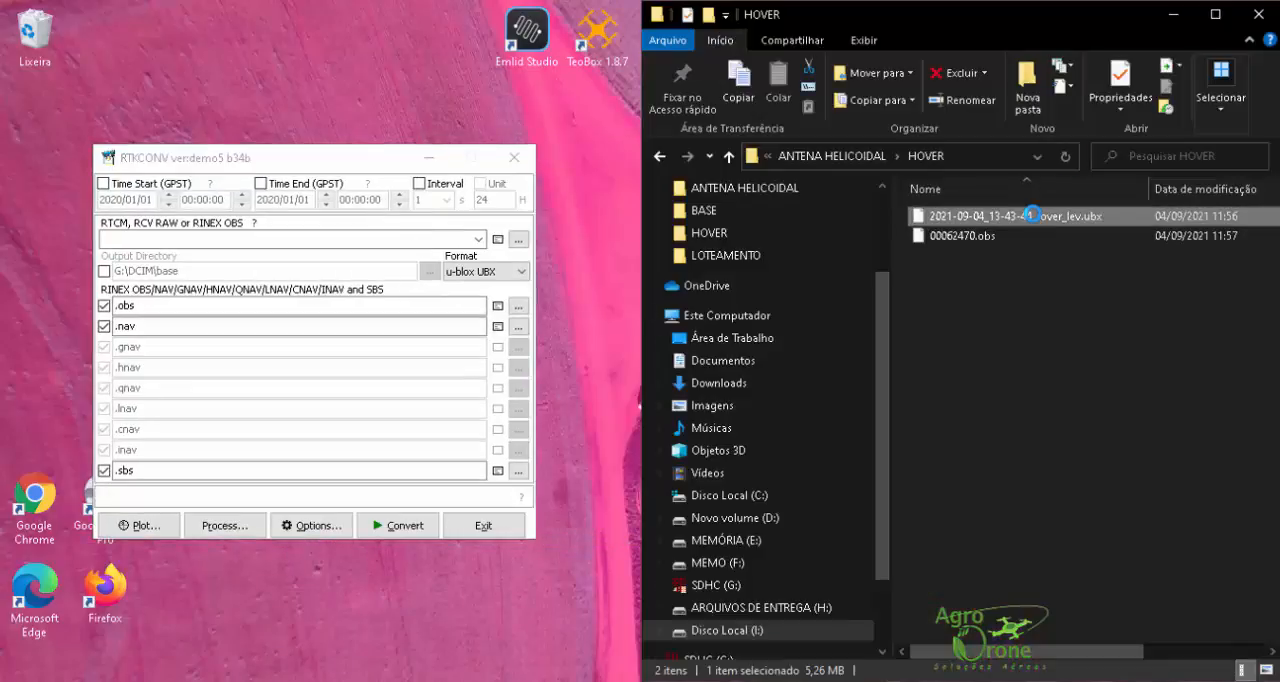
pyautogui.moveTo(1032, 216); pyautogui.dragTo(197, 243)
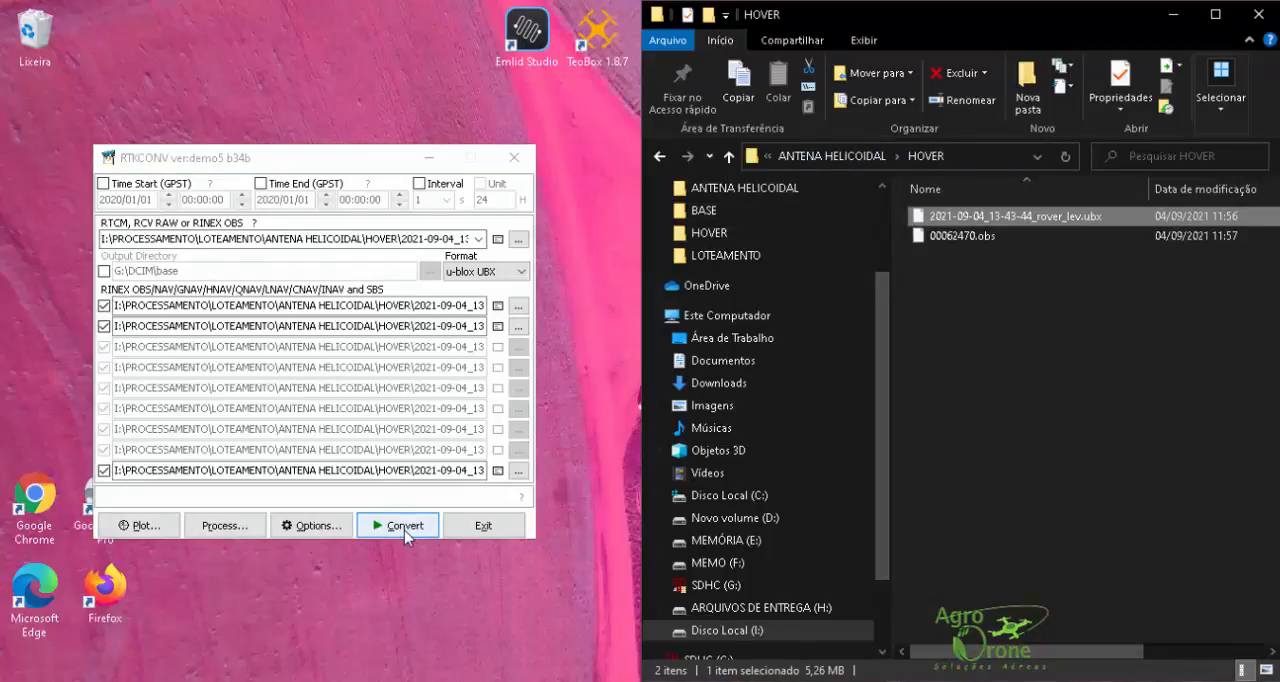
pyautogui.click(500, 271)
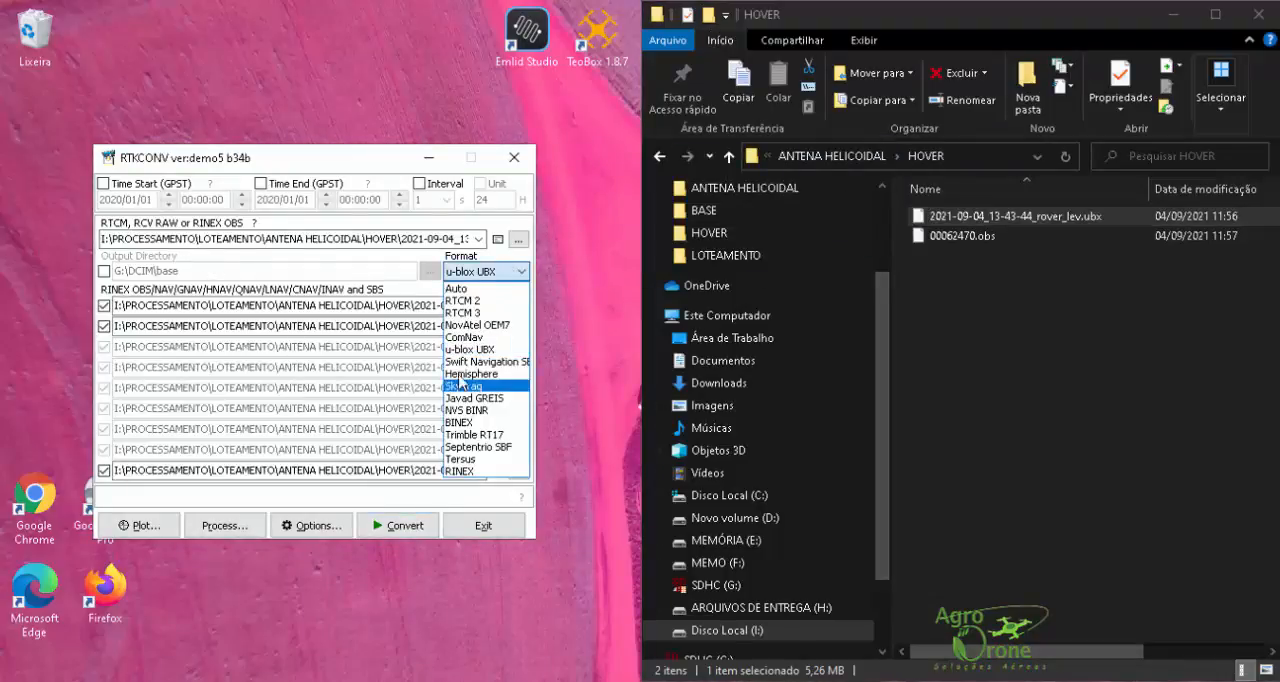
pyautogui.click(481, 350)
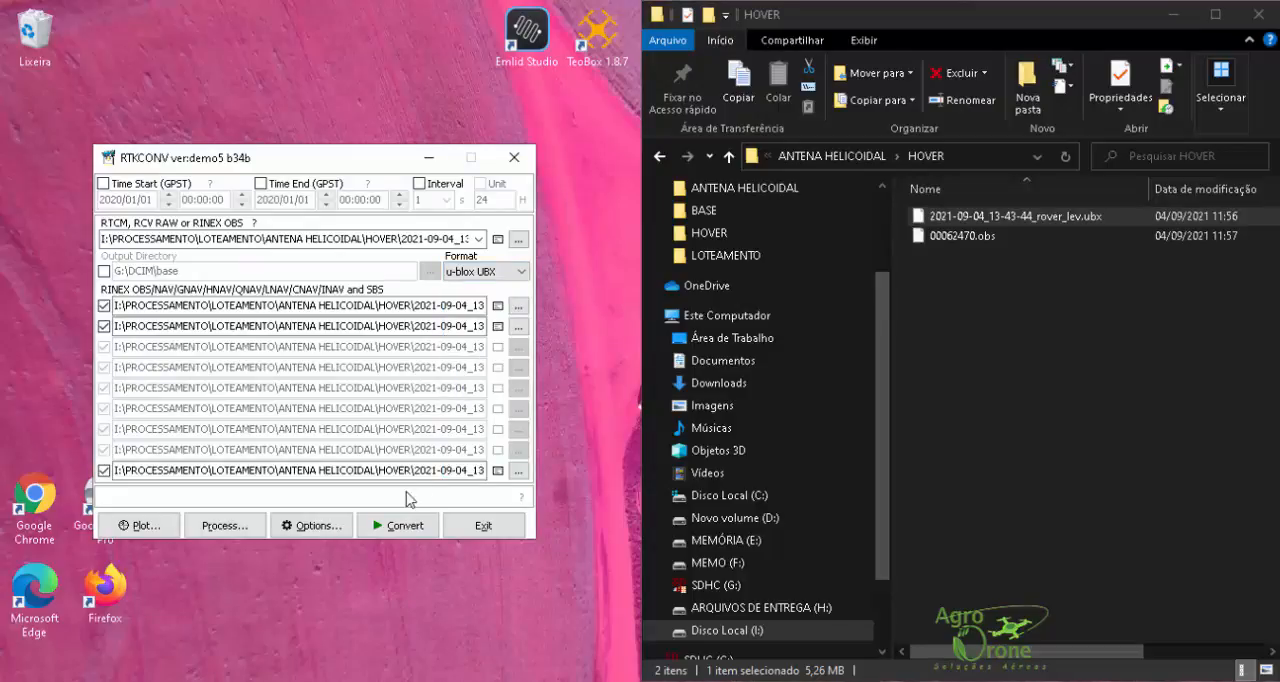
pyautogui.click(403, 526)
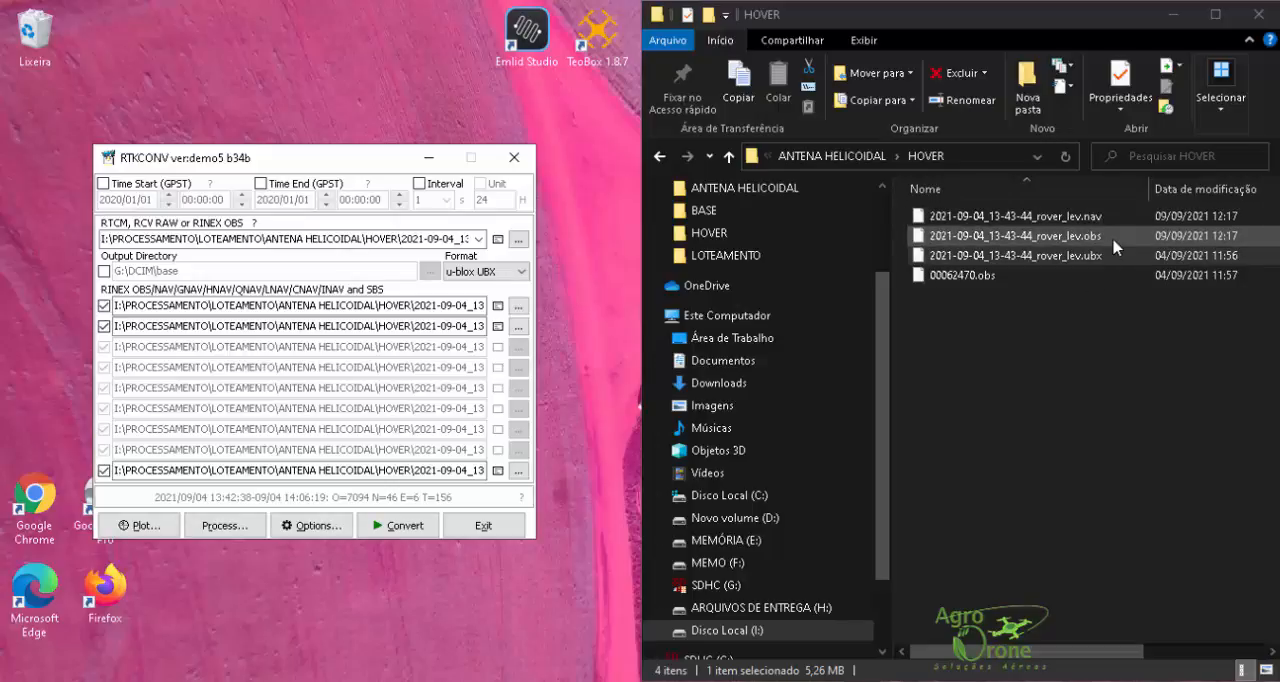
# Step: Close RTKCONV and bring up Emlid Studio beside the HOVER folder window
pyautogui.click(513, 158)
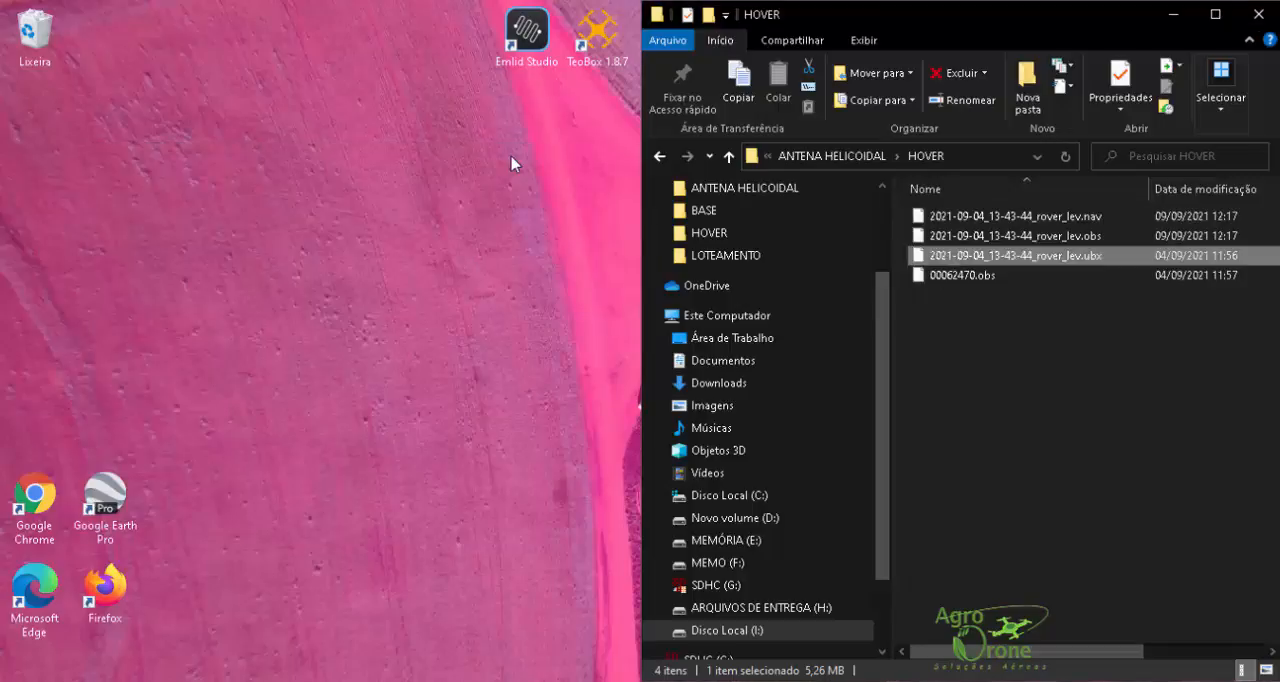
pyautogui.click(872, 681)
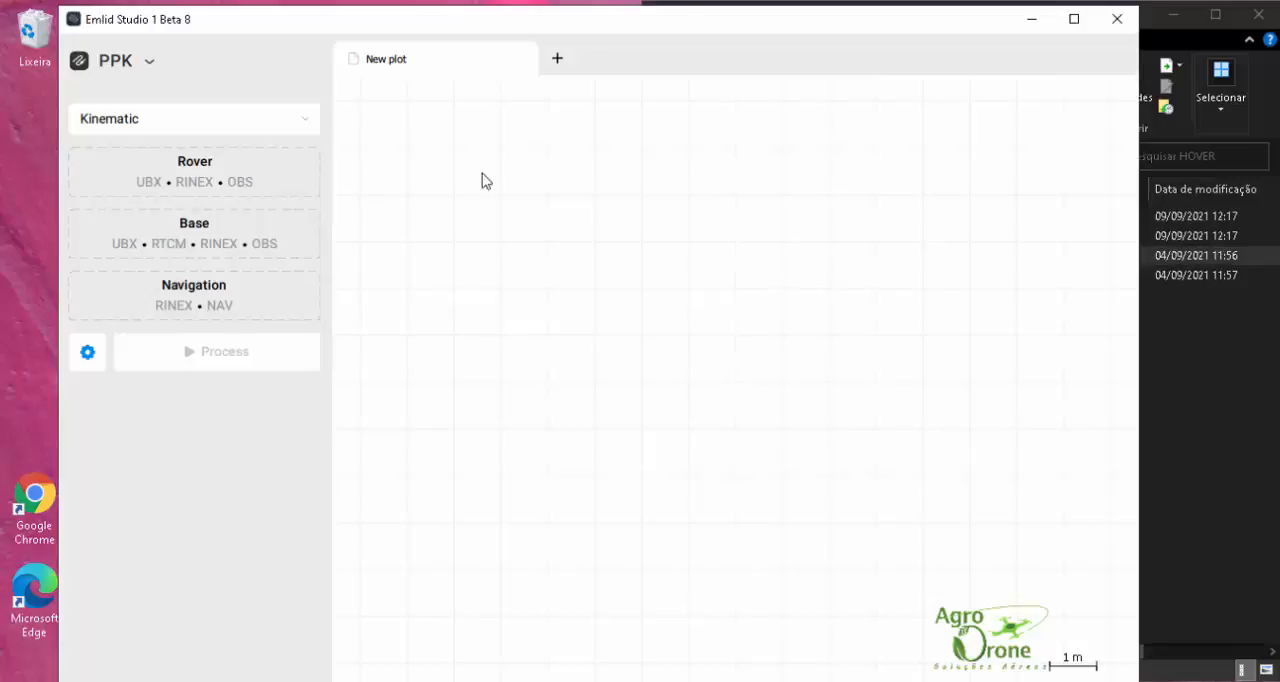
pyautogui.moveTo(731, 22); pyautogui.dragTo(700, 26)
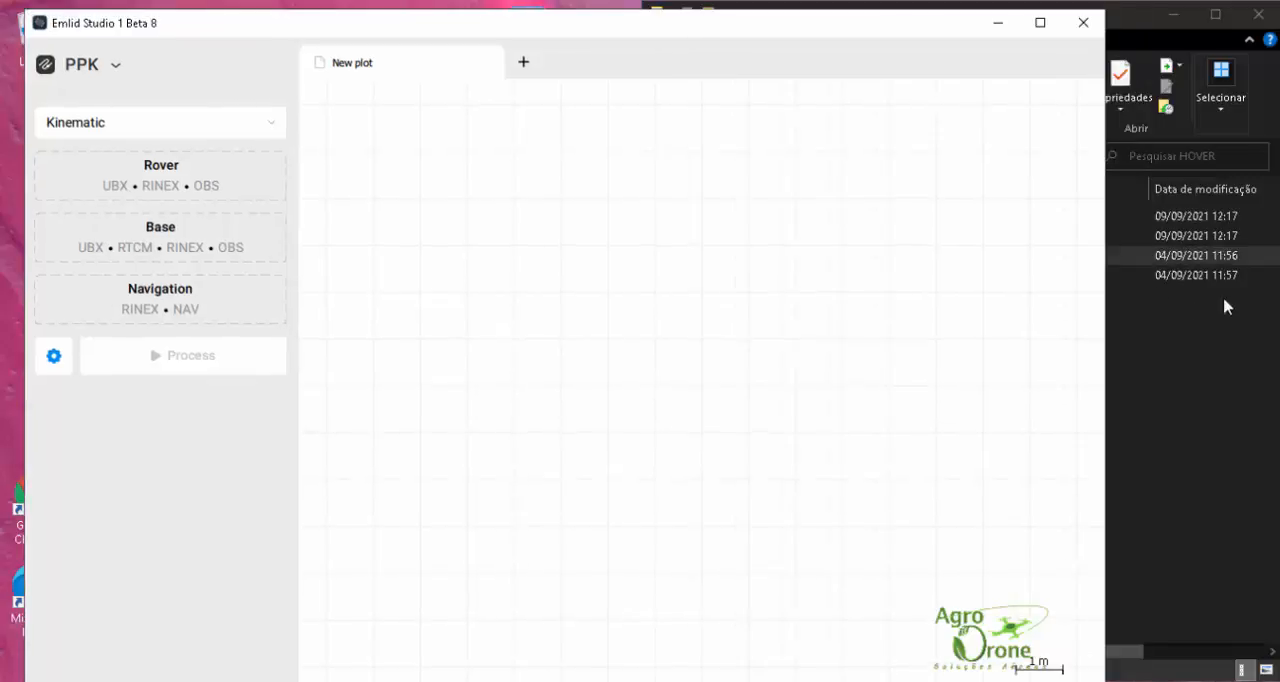
pyautogui.click(1223, 300)
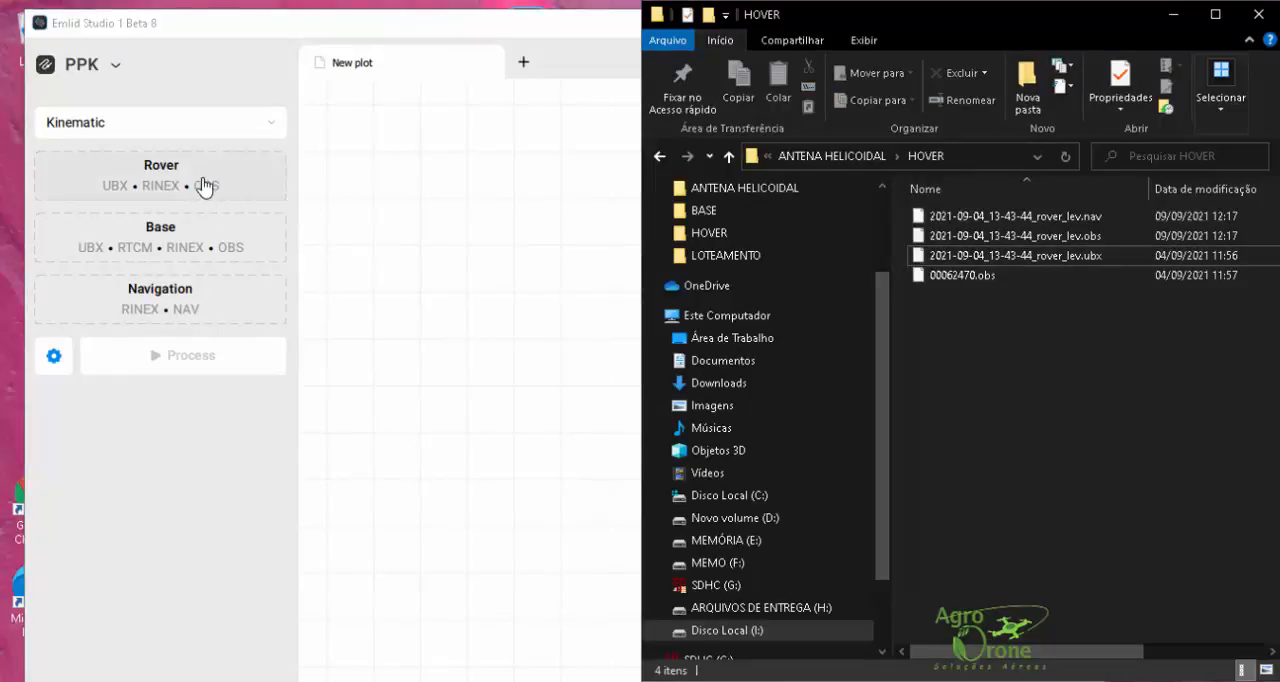
# Step: Load 2021-09-04_13-43-44_rover_lev.obs as rover, 2021-09-04_13-43-44_rover_lev.nav as navigation and 00062470.obs as base from the HOVER folder
pyautogui.moveTo(1090, 234); pyautogui.dragTo(157, 171)
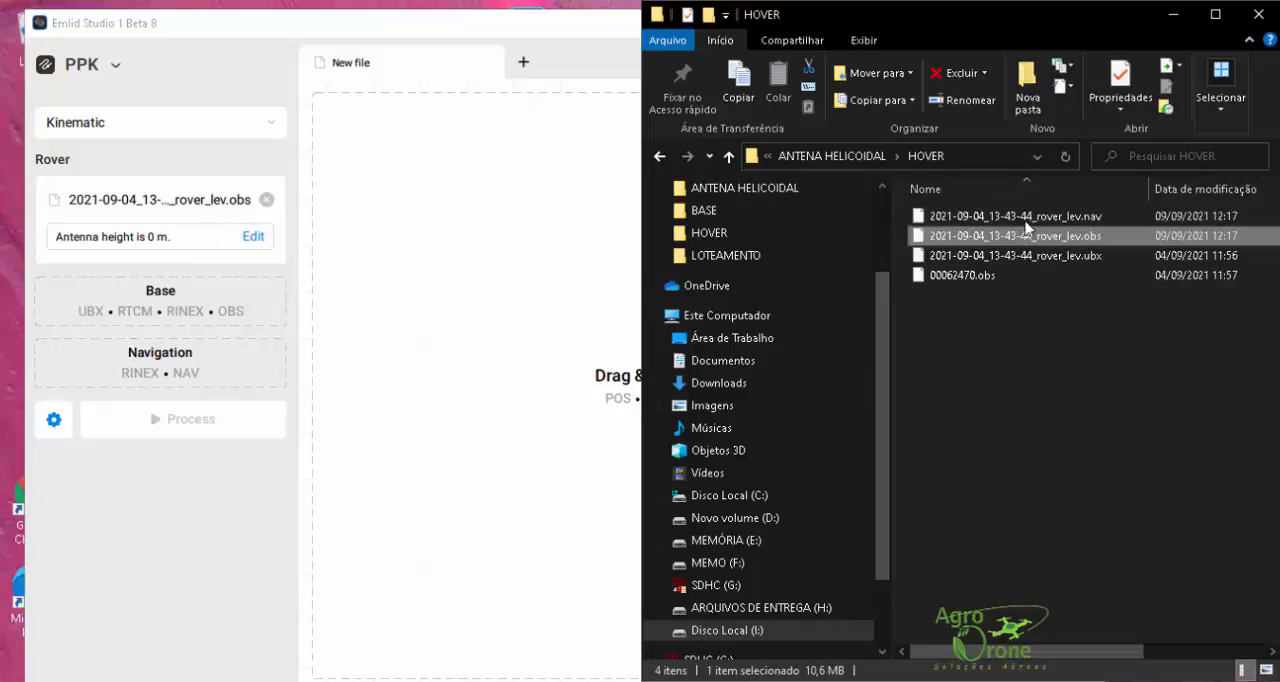
pyautogui.moveTo(1027, 226); pyautogui.dragTo(150, 368)
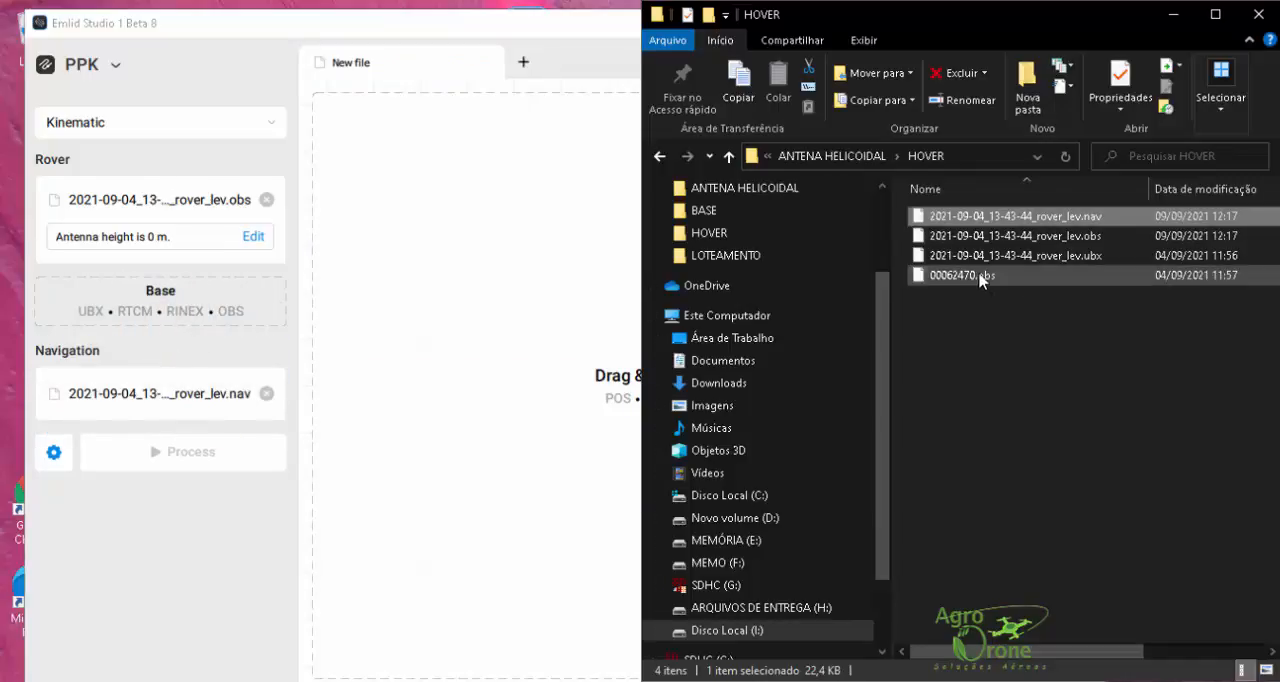
pyautogui.moveTo(980, 281); pyautogui.dragTo(134, 305)
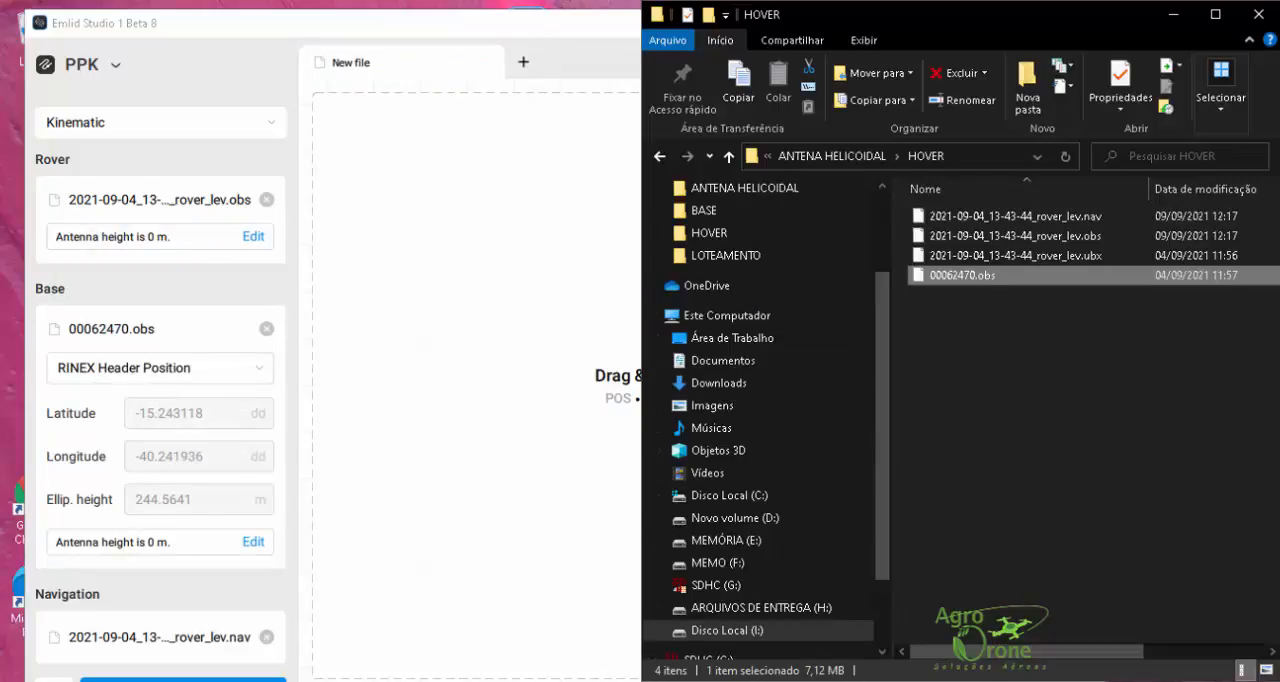
# Step: Switch the base position to Lat/Lon/Height, dd and copy latitude -15.2431234182251 into it from the COORDENADA DA BASE note
pyautogui.hotkey('alt', 'Tab')
pyautogui.click(189, 374)
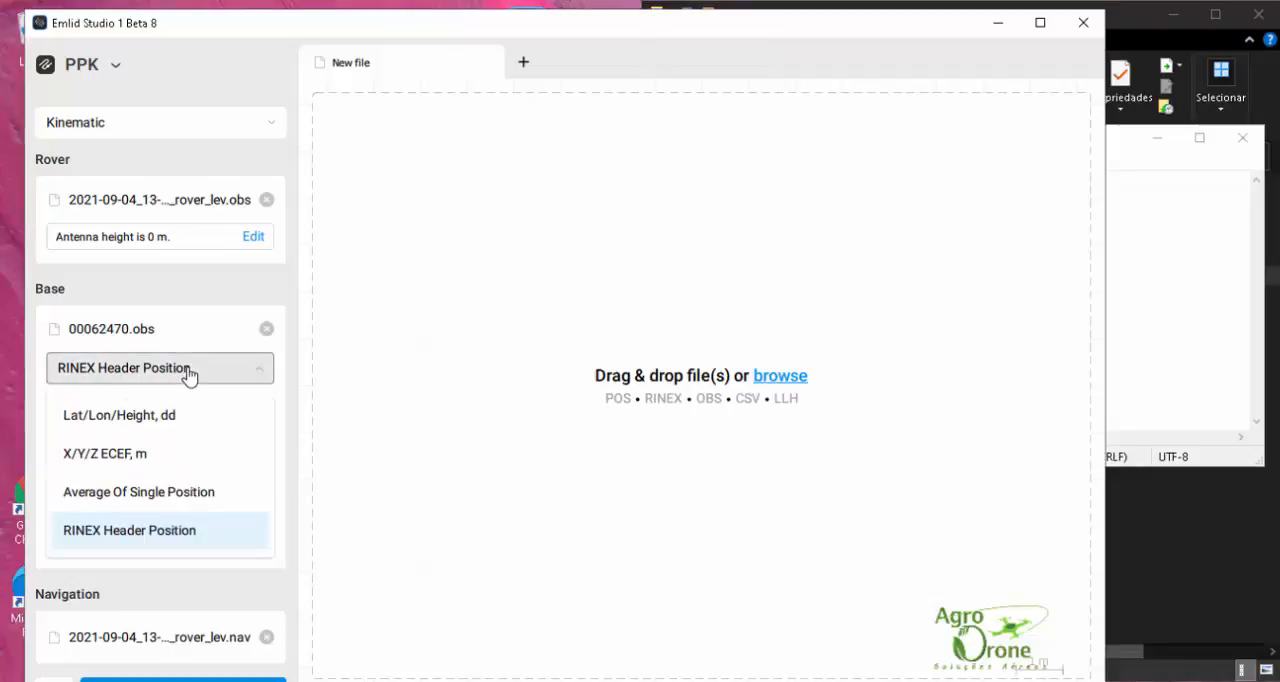
pyautogui.click(150, 413)
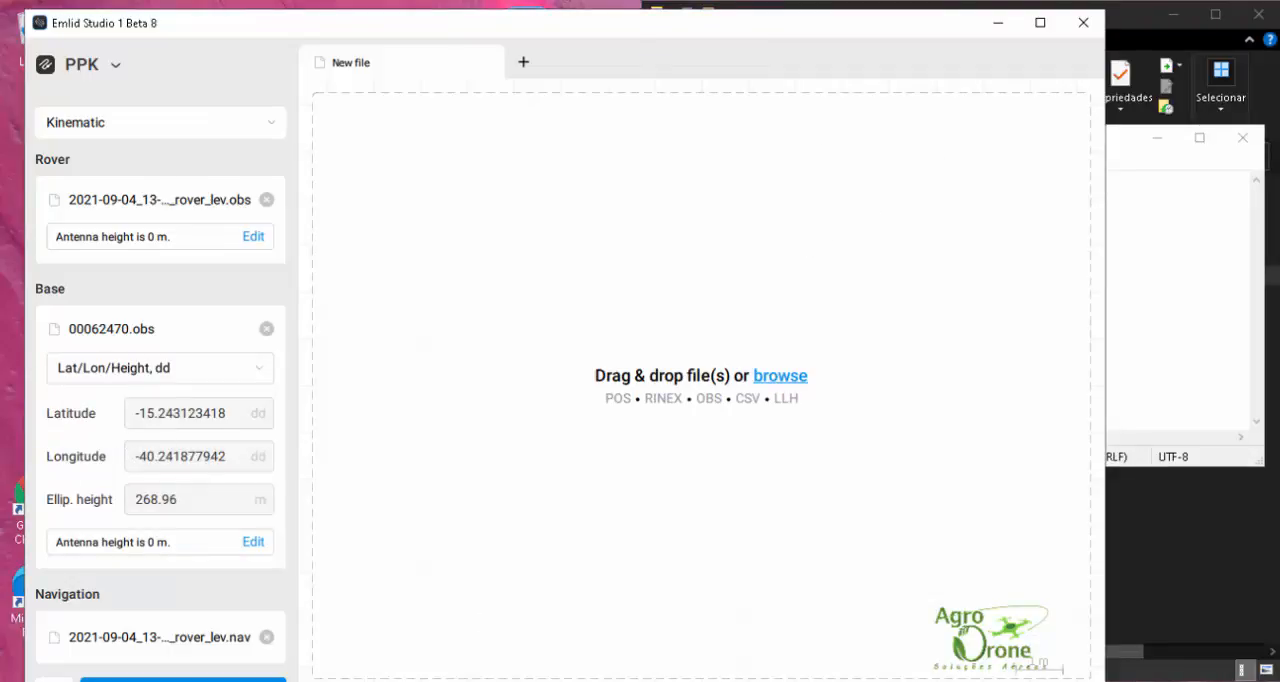
pyautogui.hotkey('alt', 'Tab')
pyautogui.moveTo(889, 197); pyautogui.dragTo(742, 193)
pyautogui.hotkey('ctrl', 'c')
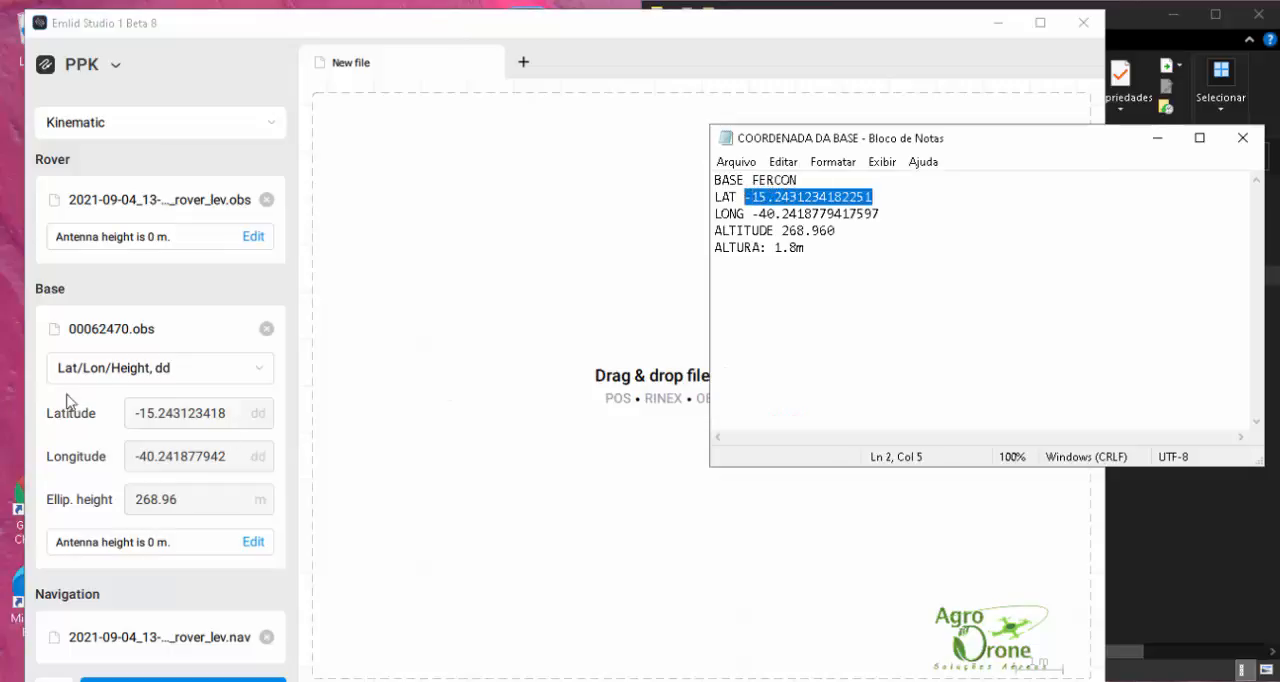
pyautogui.click(193, 410)
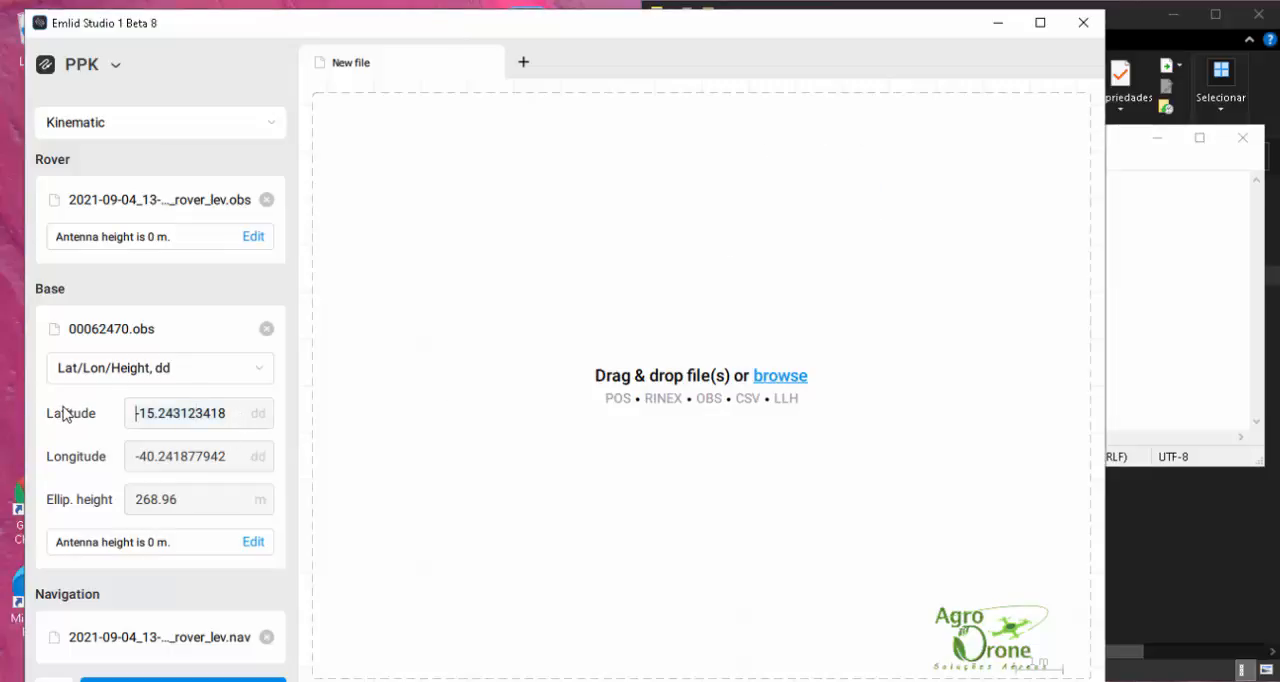
pyautogui.hotkey('ctrl', 'v')
# Step: Copy the base longitude -40.2418779417597 from the COORDENADA DA BASE note into Emlid Studio and check the ellipsoidal height
pyautogui.click(216, 456)
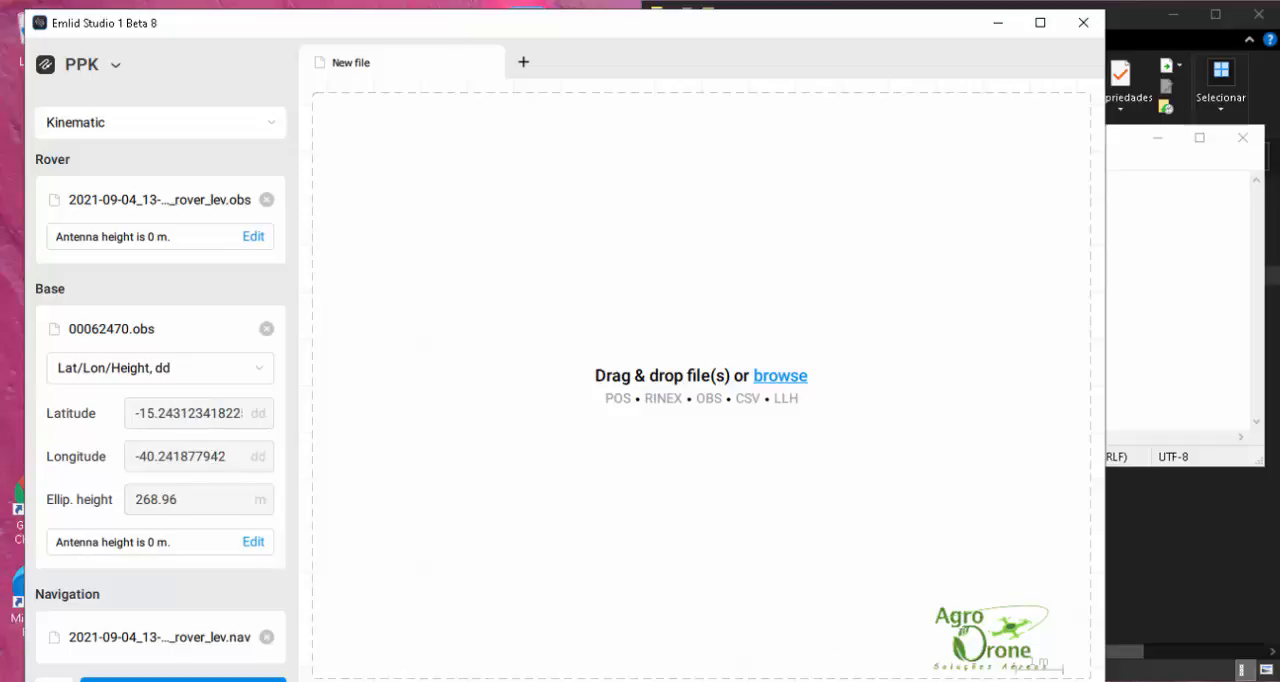
pyautogui.hotkey('alt', 'Tab')
pyautogui.moveTo(897, 211); pyautogui.dragTo(752, 213)
pyautogui.hotkey('ctrl', 'c')
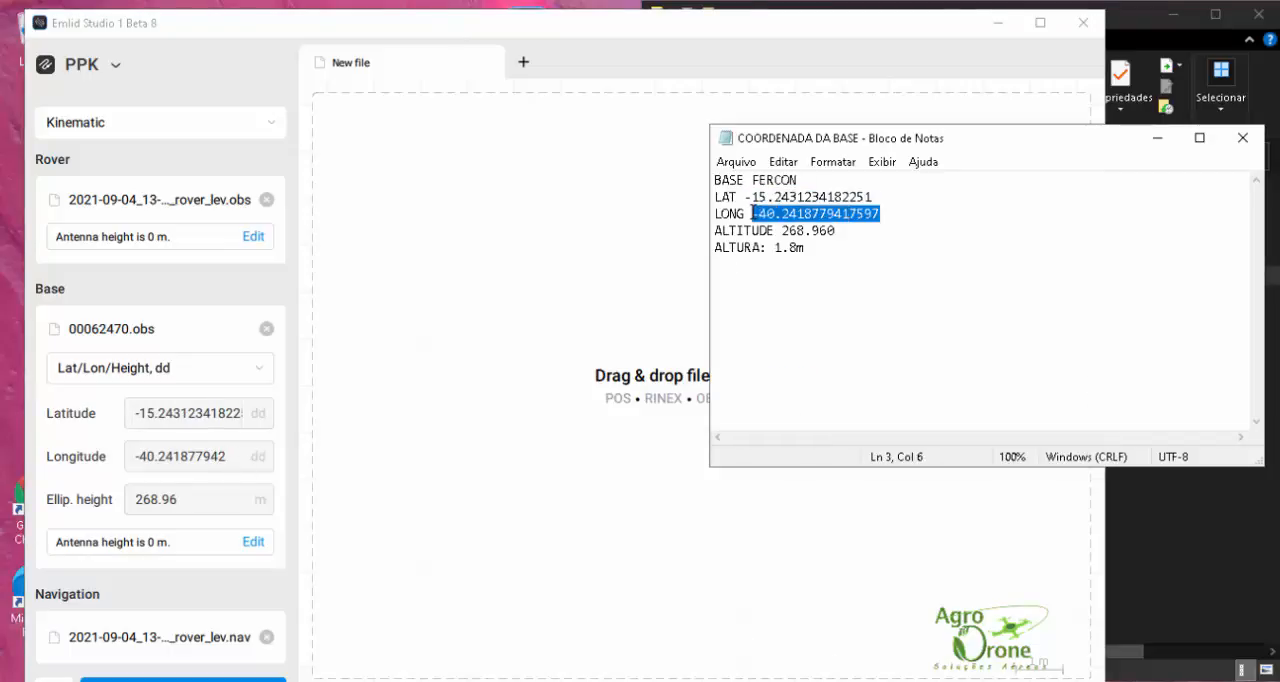
pyautogui.click(198, 455)
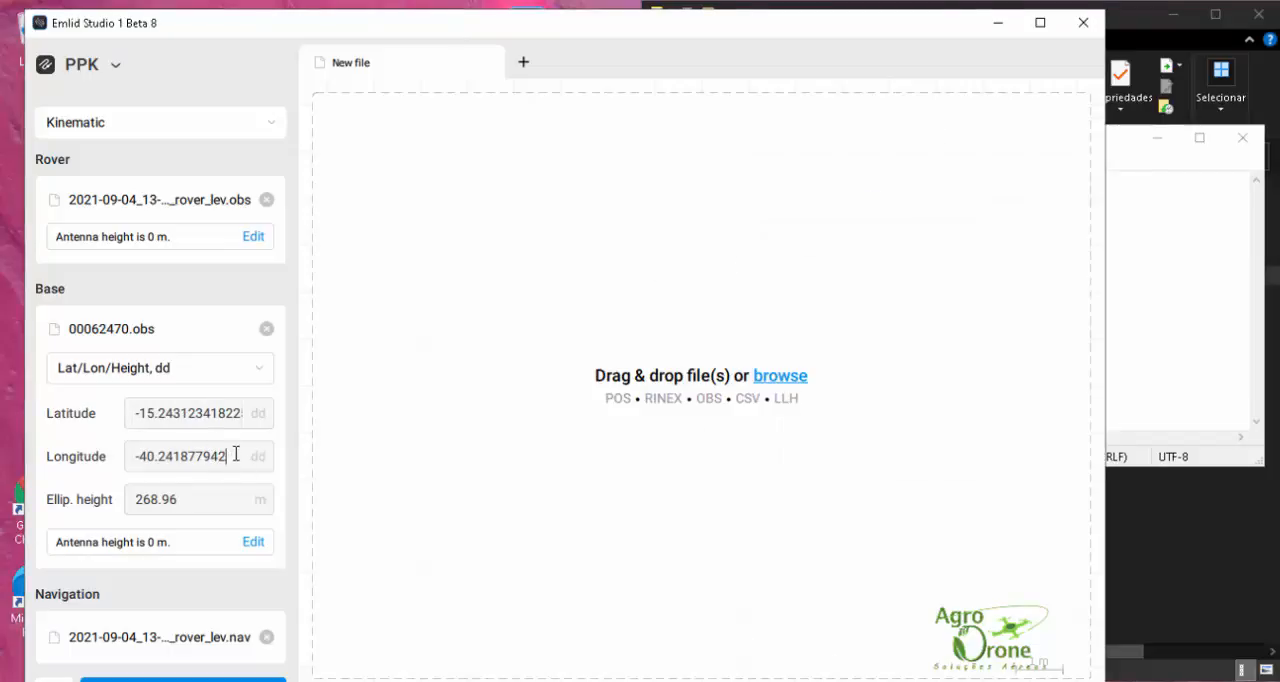
pyautogui.hotkey('ctrl', 'a')
pyautogui.hotkey('ctrl', 'v')
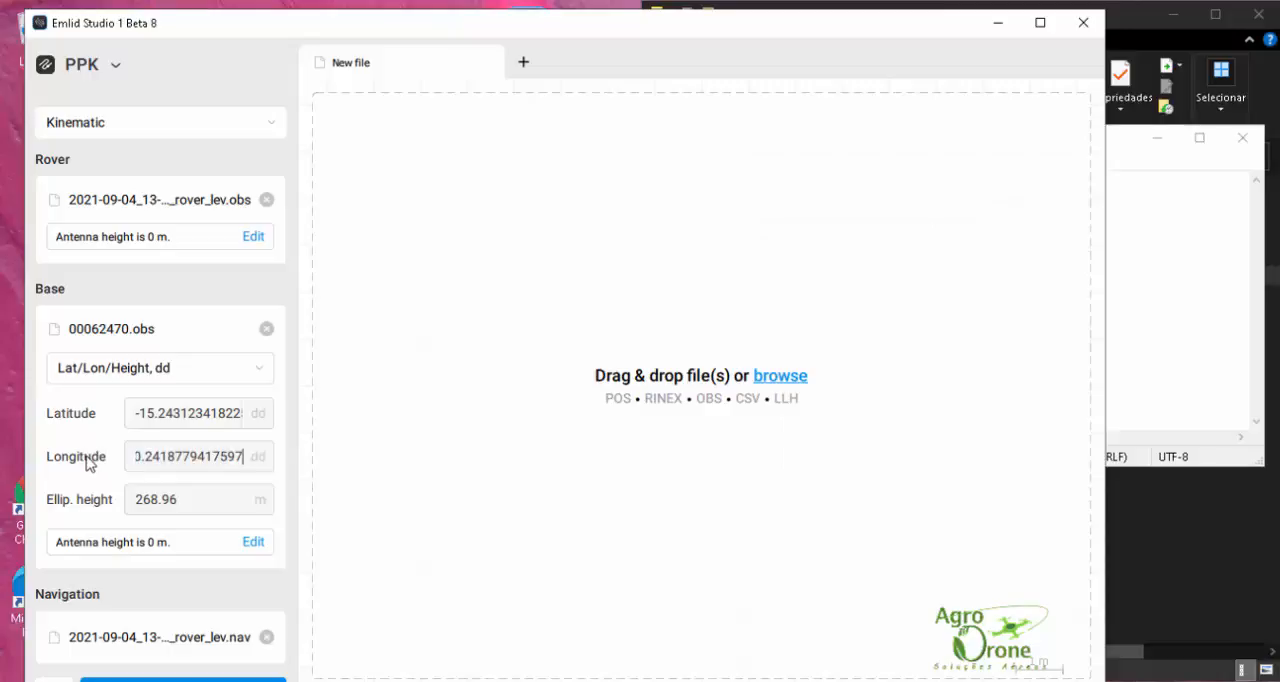
pyautogui.click(204, 500)
pyautogui.moveTo(143, 499)
pyautogui.mouseDown()
pyautogui.moveTo(230, 500)
pyautogui.moveTo(132, 495)
pyautogui.mouseUp()
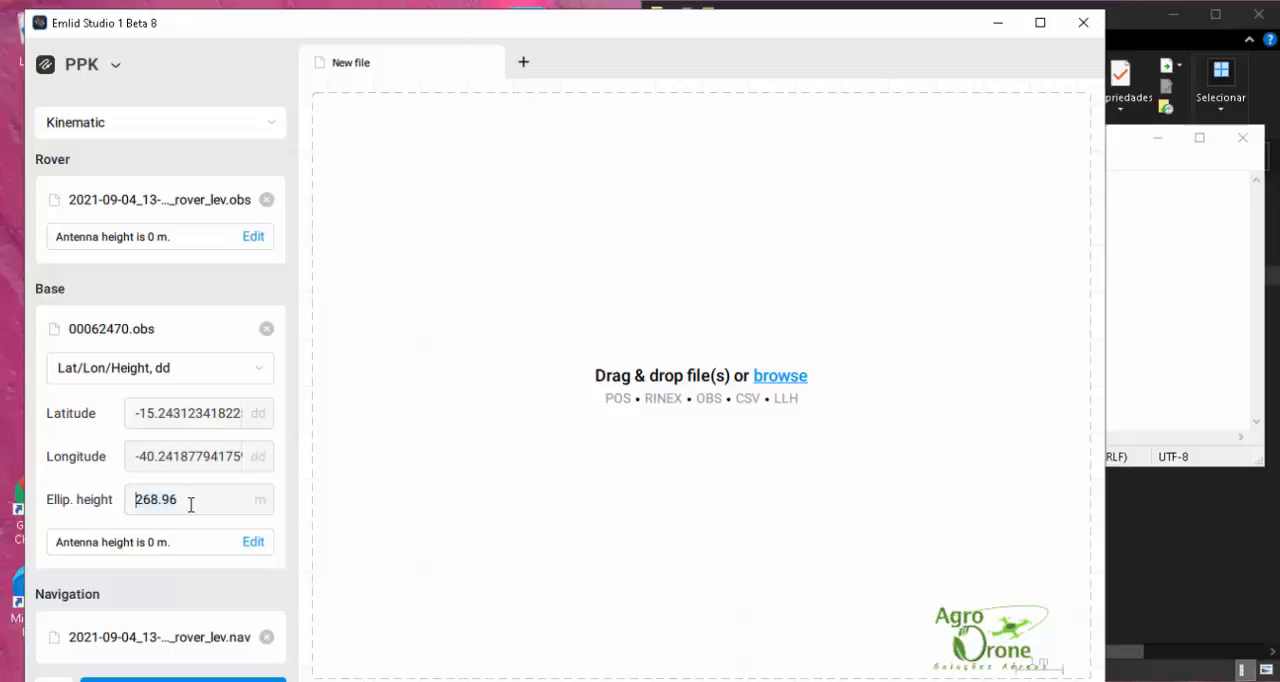
# Step: Set the base antenna height to 1.8 m and save it
pyautogui.click(253, 541)
pyautogui.click(446, 378)
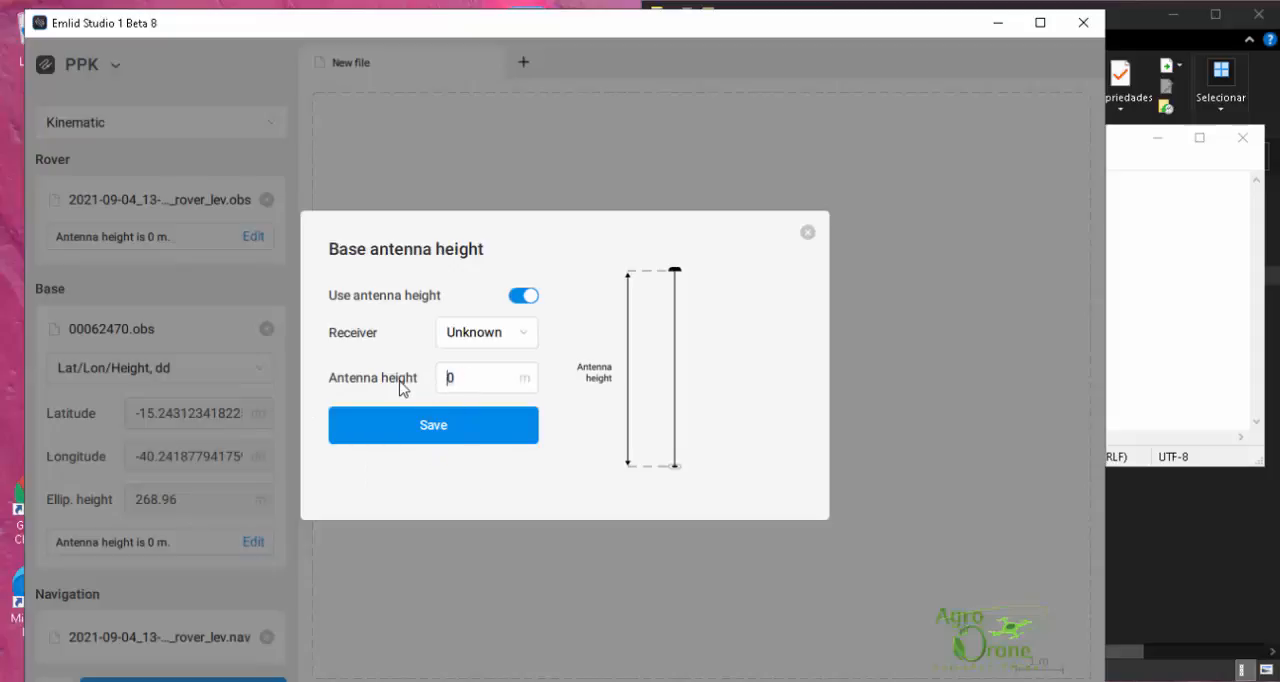
pyautogui.write('1.8')
pyautogui.click(440, 436)
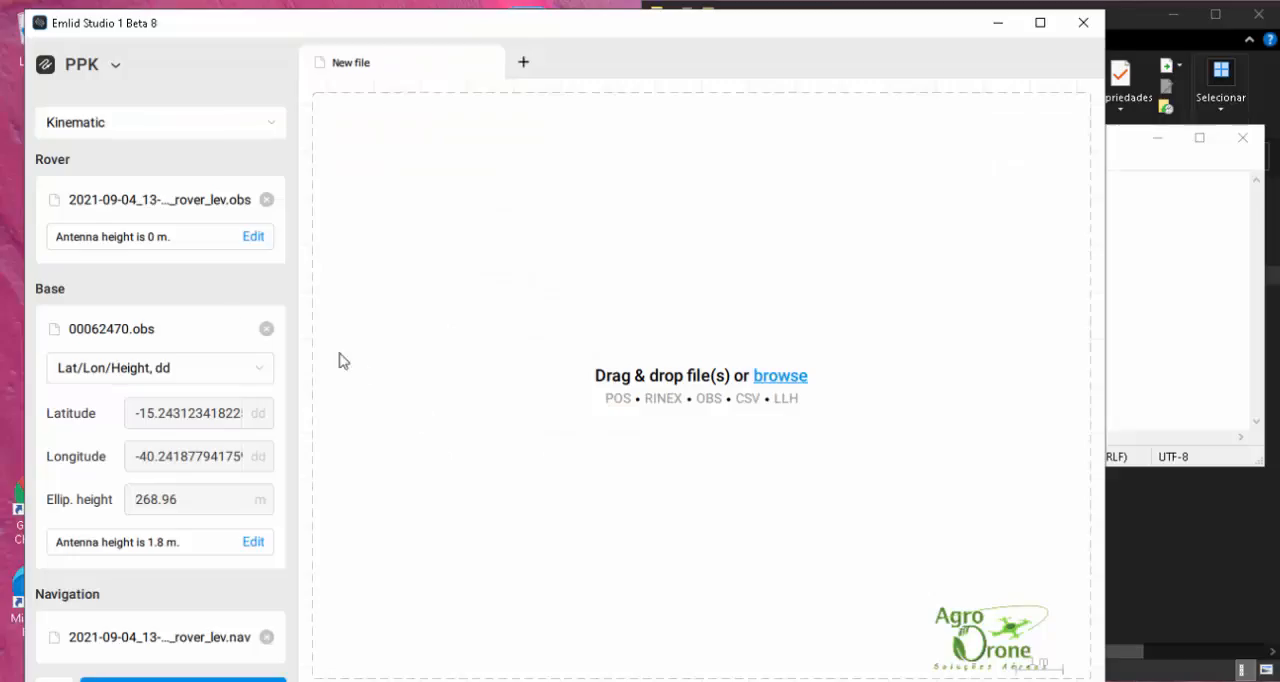
# Step: Maximise Emlid Studio, review the post-processing settings from results folder to time format, and save them
pyautogui.scroll(-1, 229, 317)
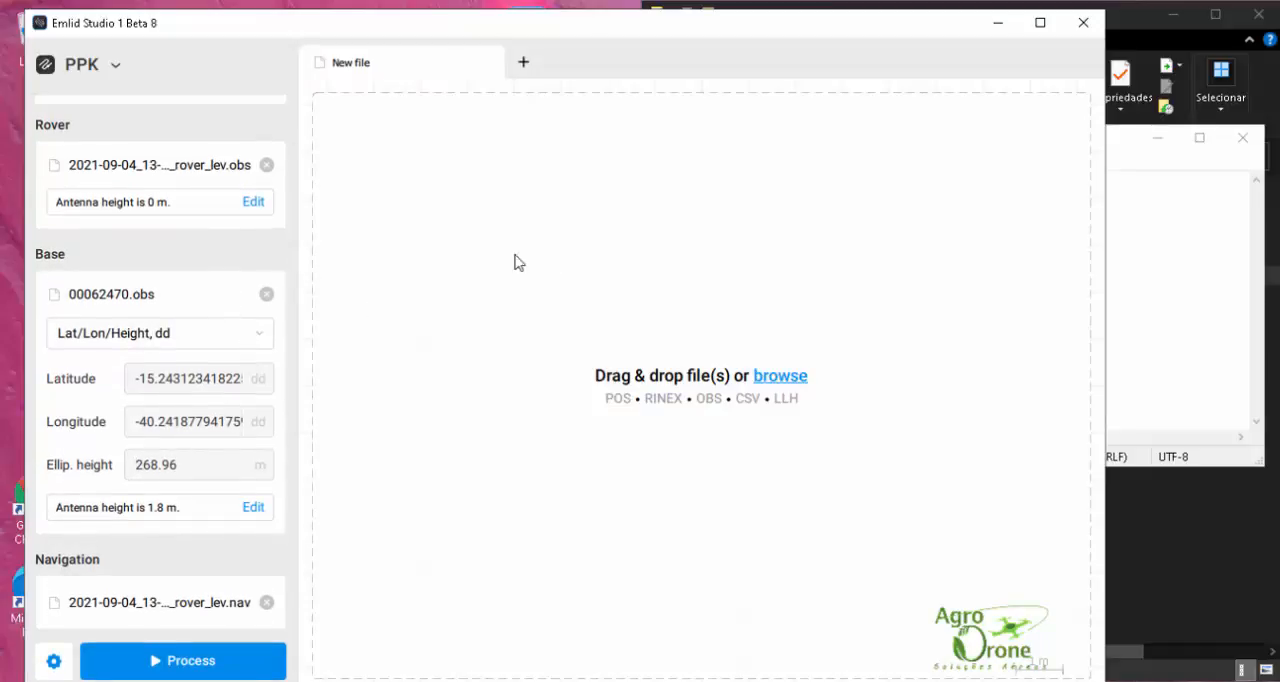
pyautogui.click(1040, 22)
pyautogui.click(29, 652)
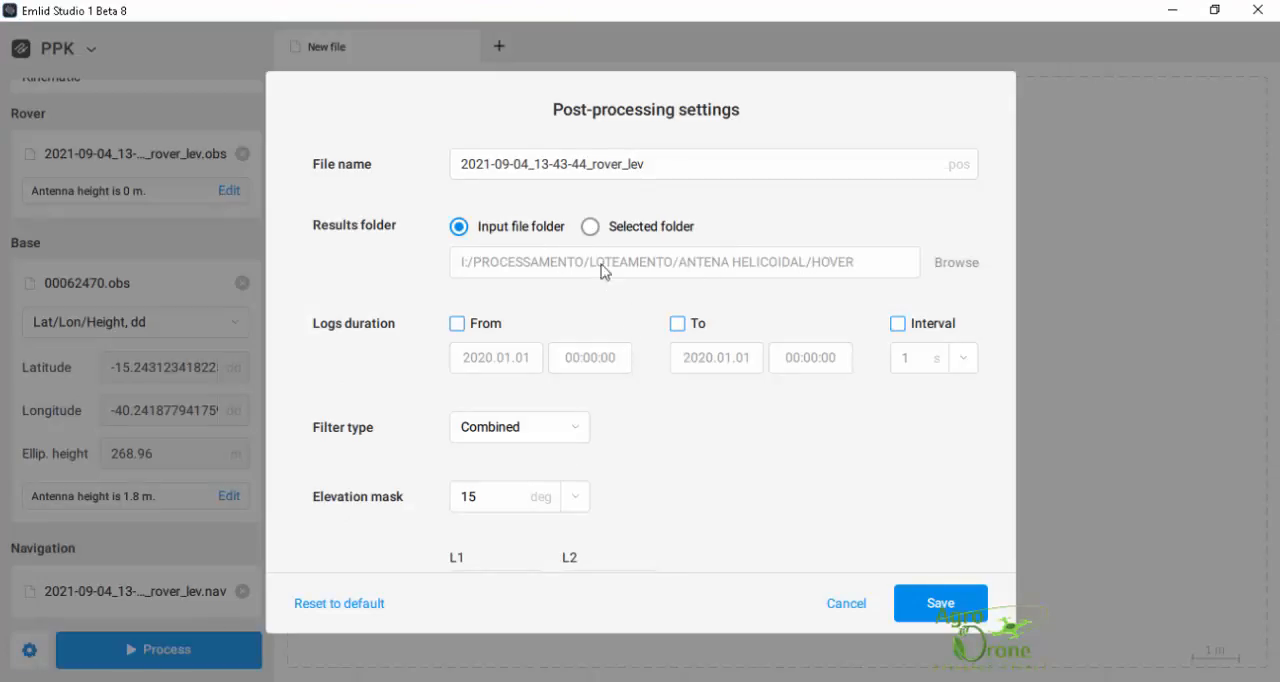
pyautogui.scroll(-1, 447, 360)
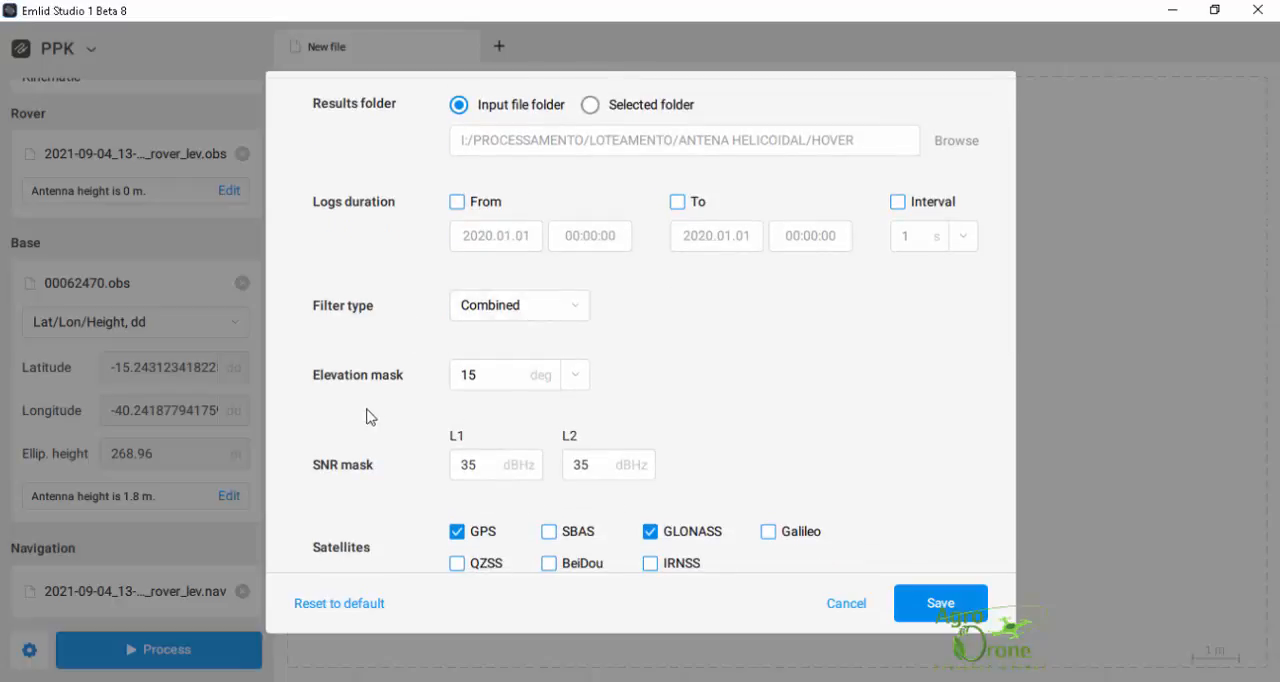
pyautogui.scroll(-2, 431, 479)
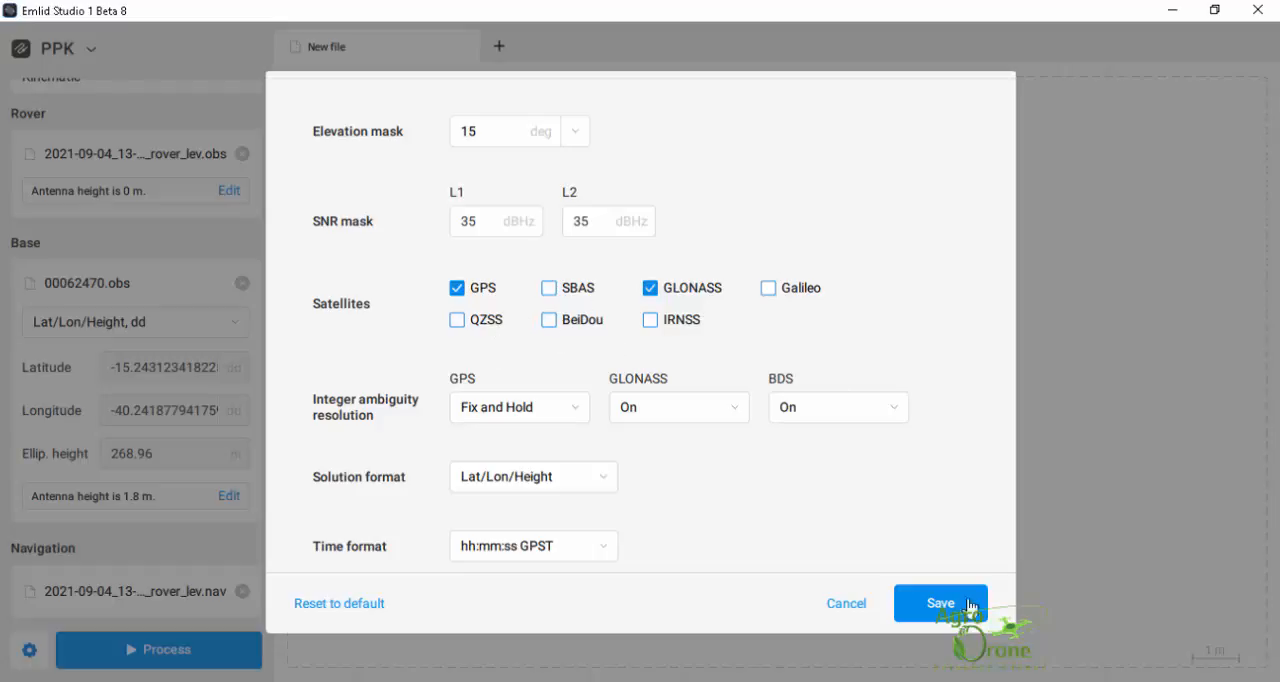
pyautogui.click(928, 611)
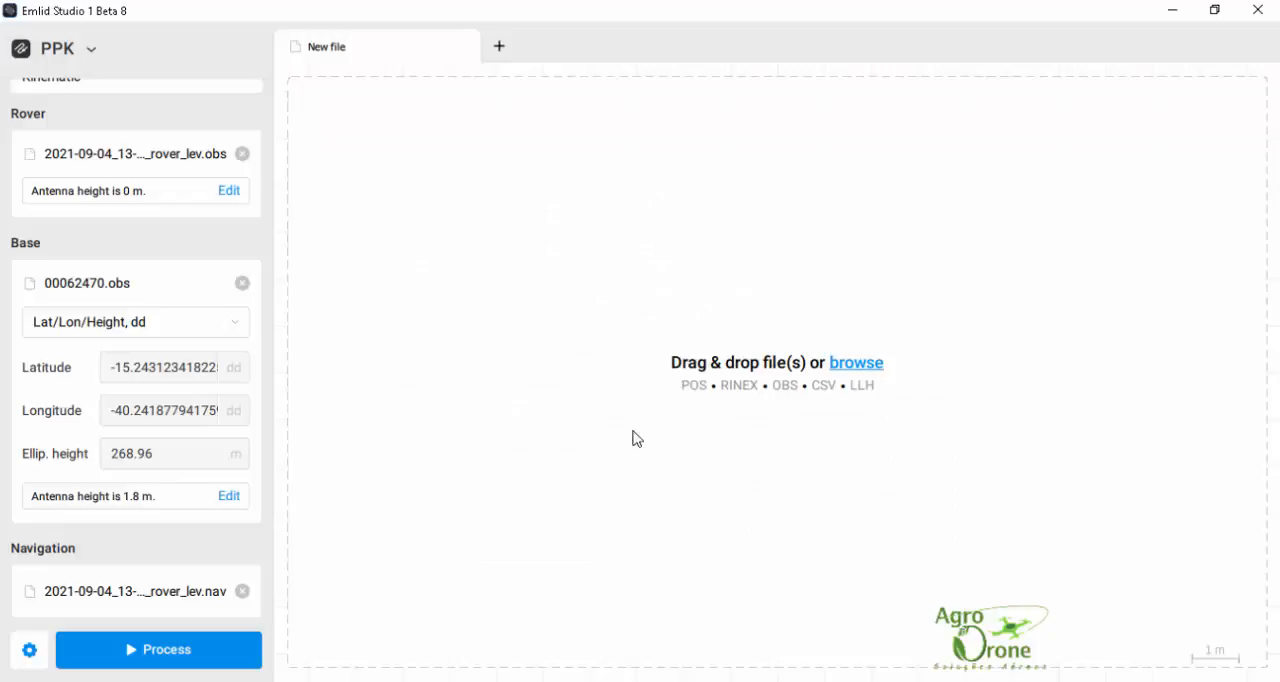
# Step: Run the kinematic PPK processing and examine the resulting camera events track on the plot
pyautogui.click(167, 655)
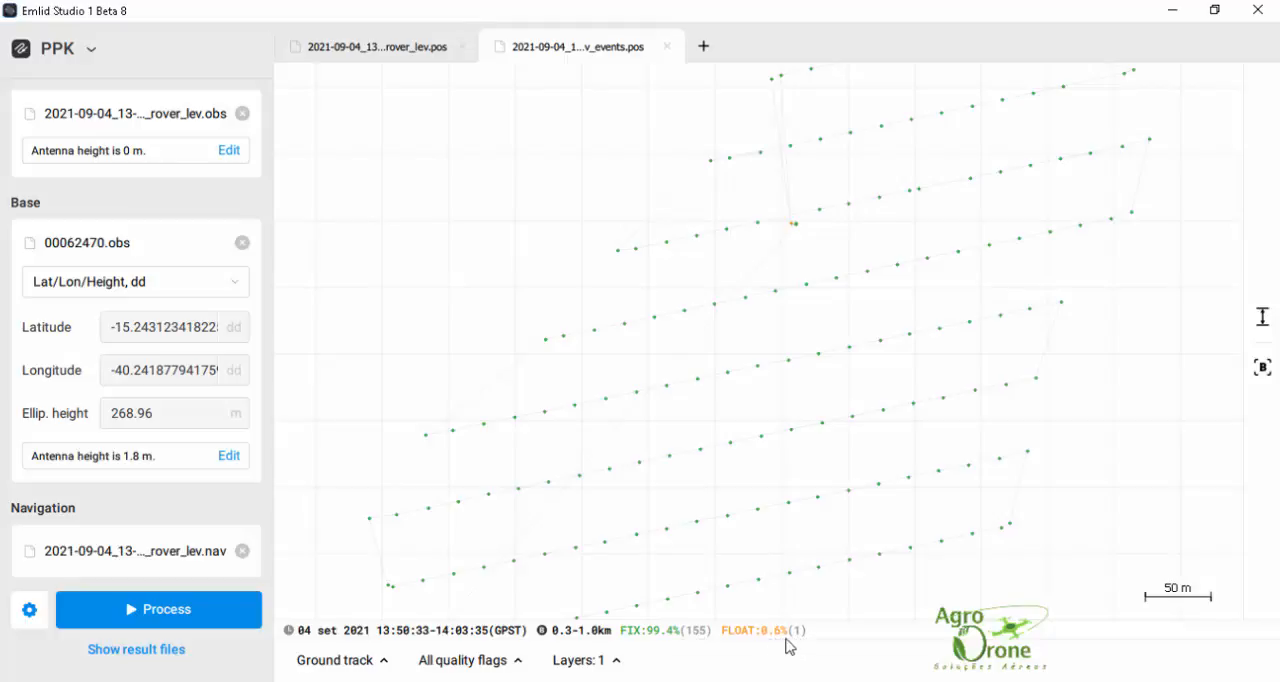
pyautogui.scroll(2, 797, 226)
pyautogui.scroll(3, 804, 165)
pyautogui.scroll(-5, 818, 160)
# Step: Open 2021-09-04_13-43-44_rover_lev_events from the HOVER folder in a maximised Notepad window
pyautogui.click(648, 680)
pyautogui.click(1215, 14)
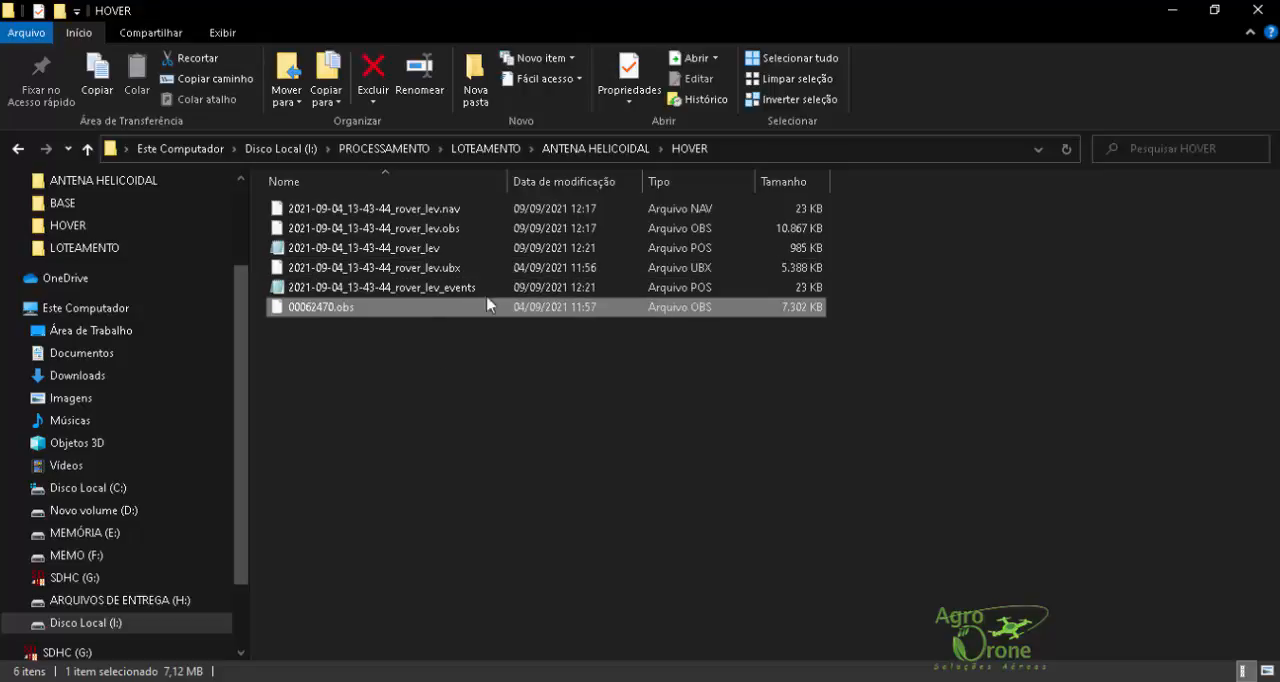
pyautogui.click(420, 209)
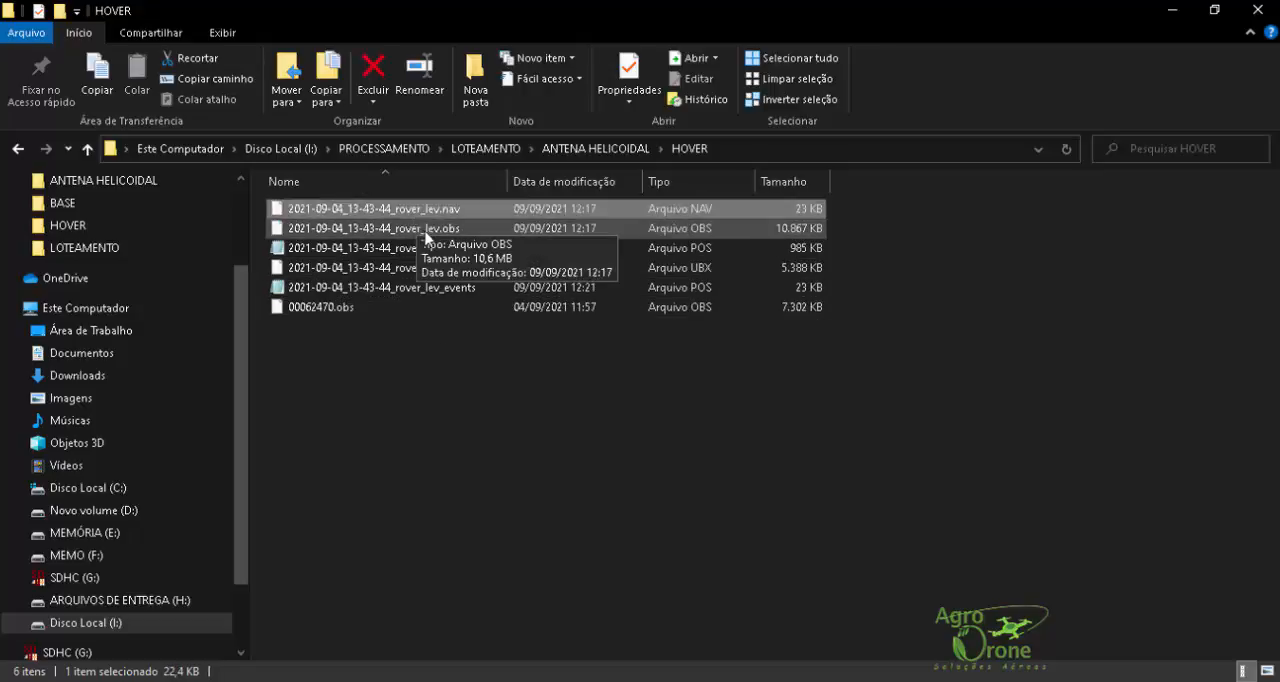
pyautogui.click(432, 287)
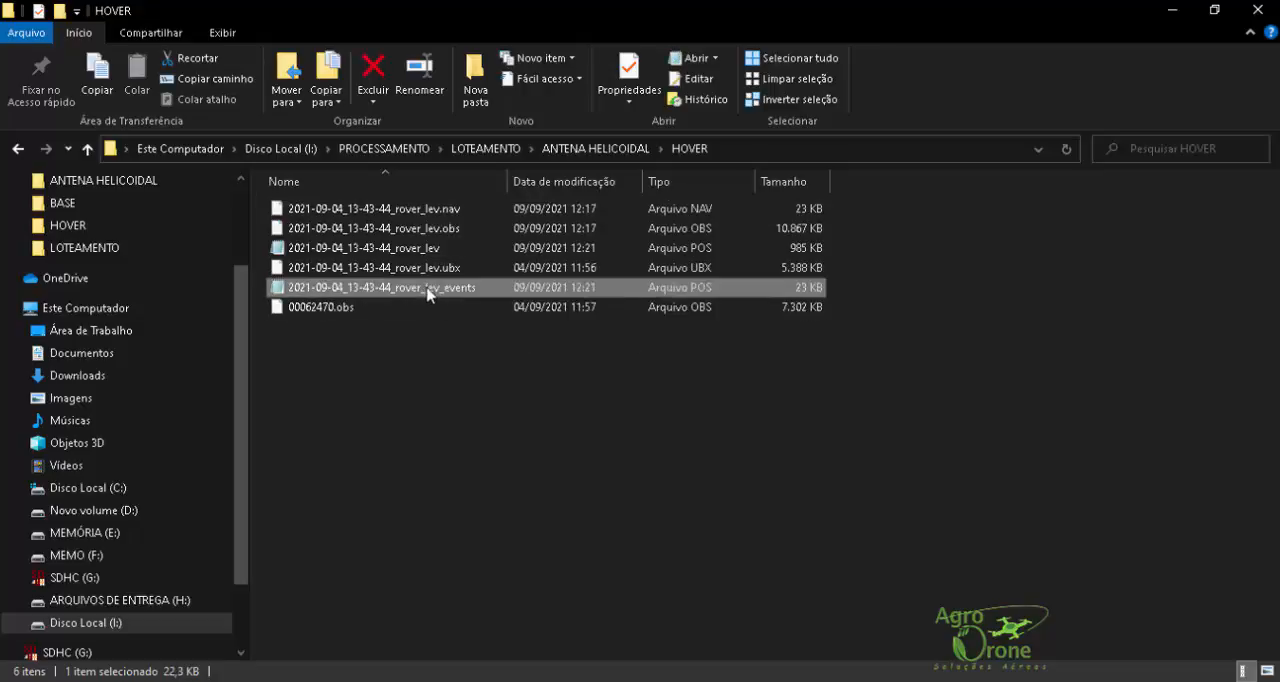
pyautogui.doubleClick(430, 290)
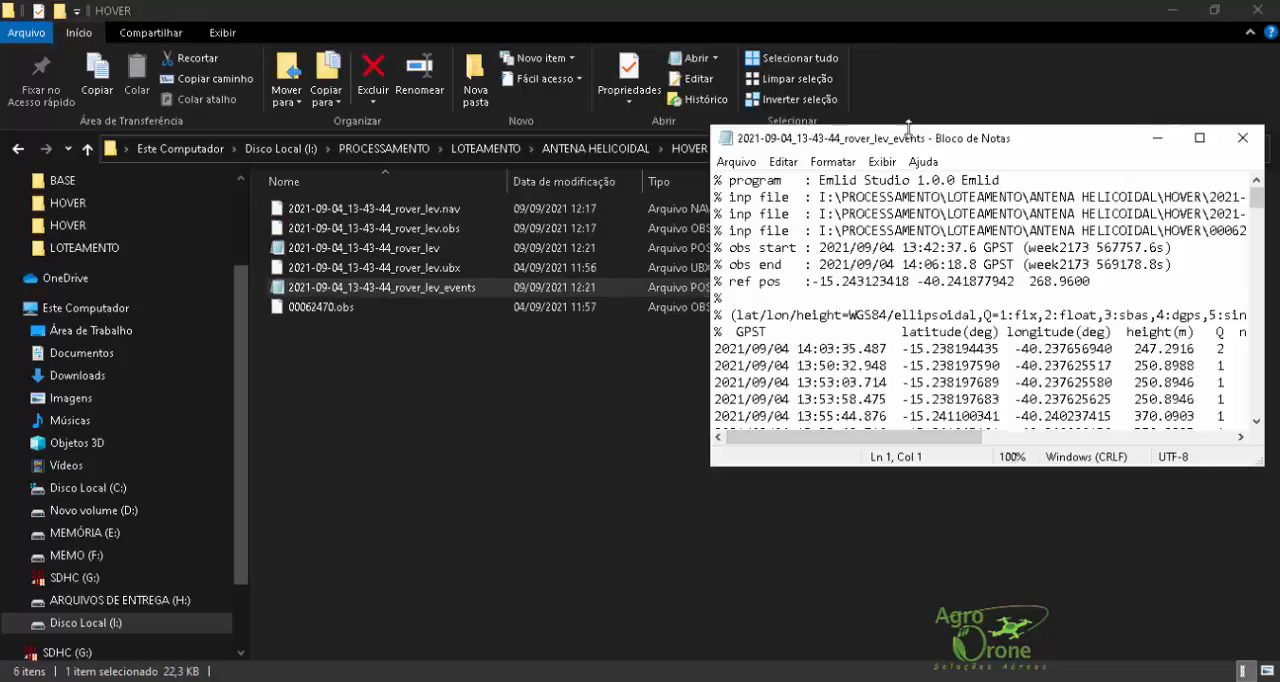
pyautogui.click(1199, 137)
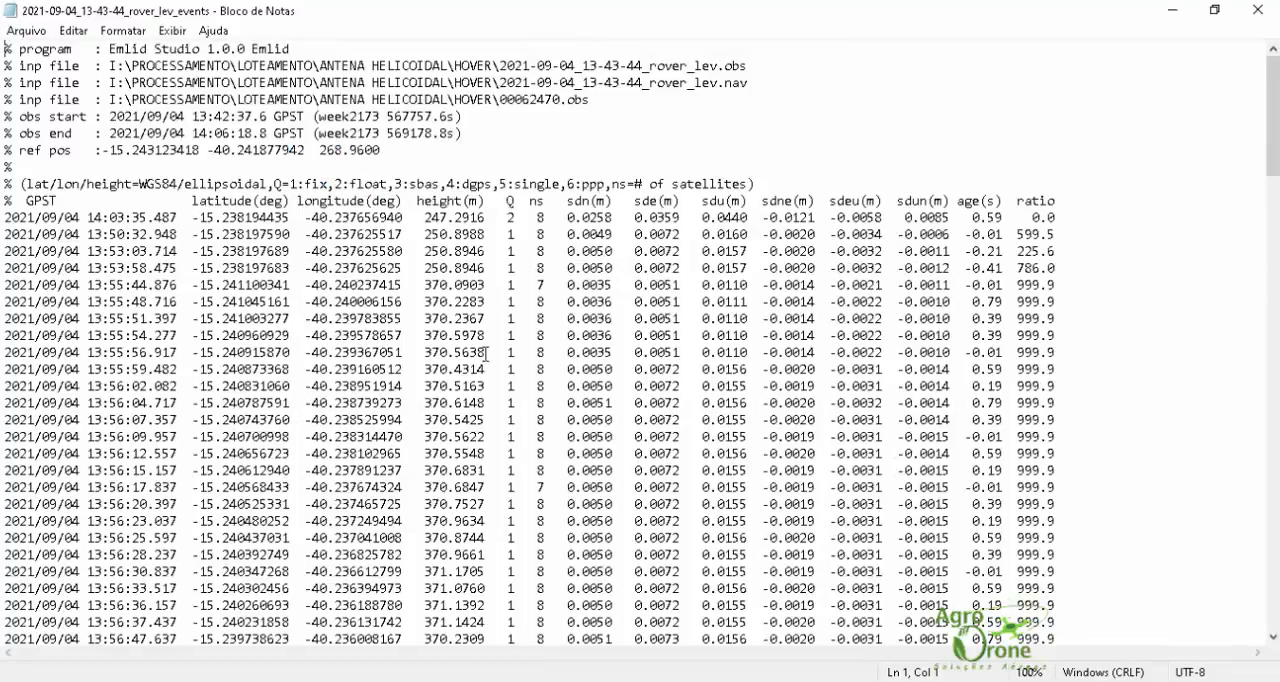
# Step: Delete the first three event rows, 14:03:35.487 through 13:53:03.714, along with the empty line they leave
pyautogui.click(461, 250)
pyautogui.moveTo(1068, 251); pyautogui.dragTo(8, 217)
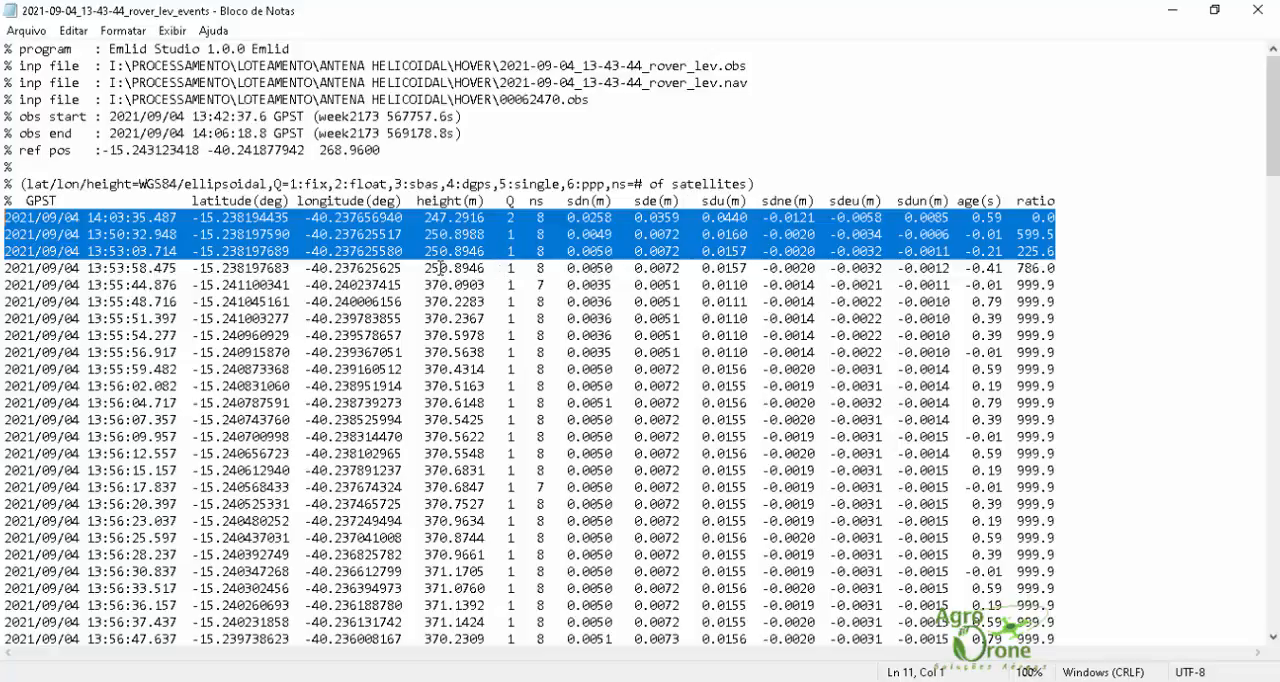
pyautogui.press('Delete')
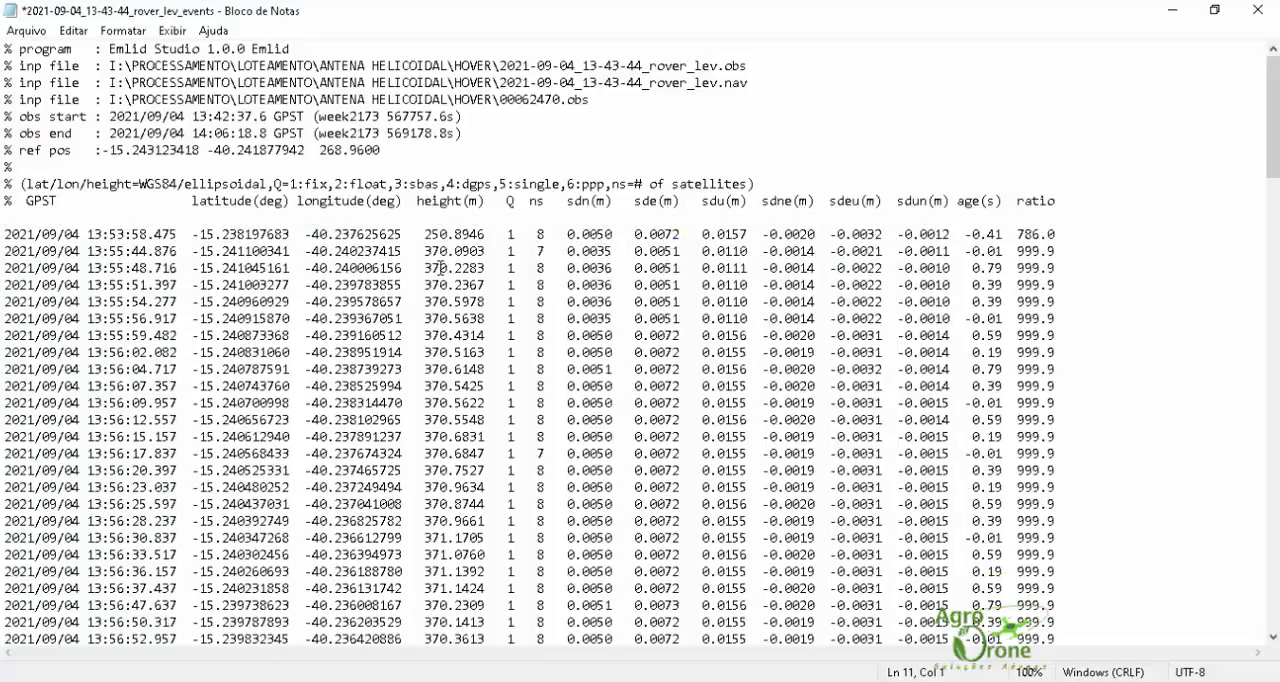
pyautogui.press('Delete')
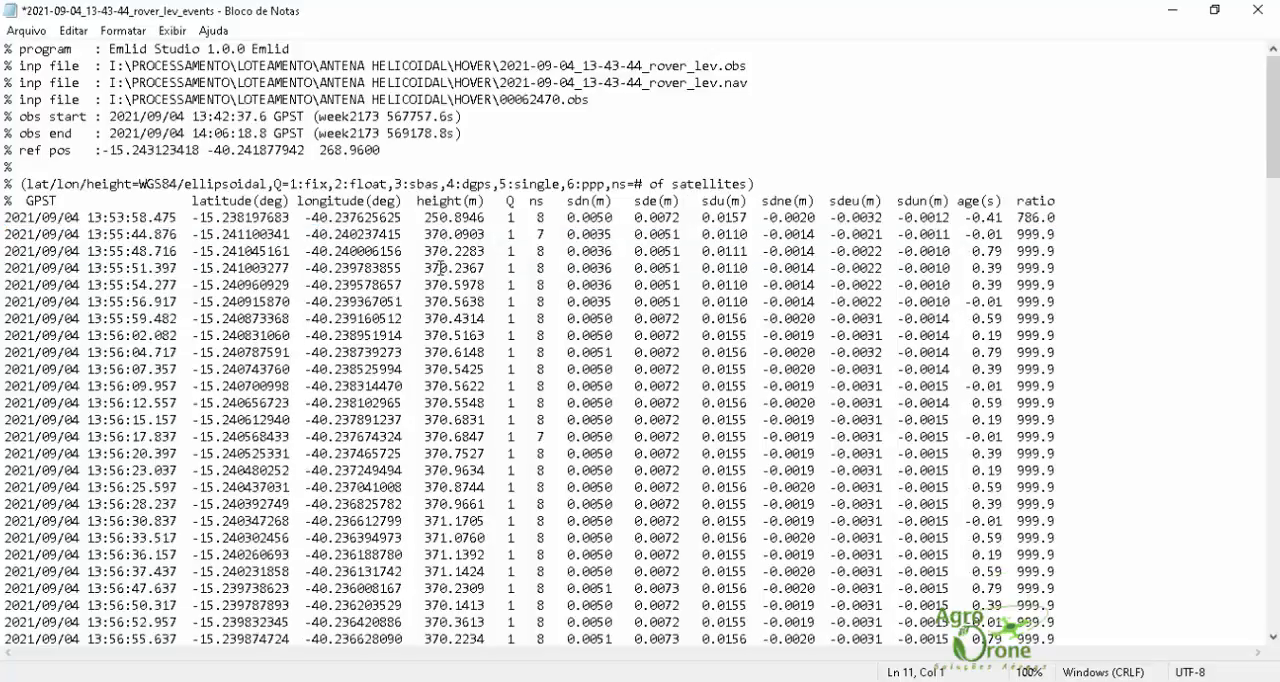
# Step: Save the edited events file and close both Notepad and the HOVER folder window
pyautogui.click(26, 30)
pyautogui.click(45, 114)
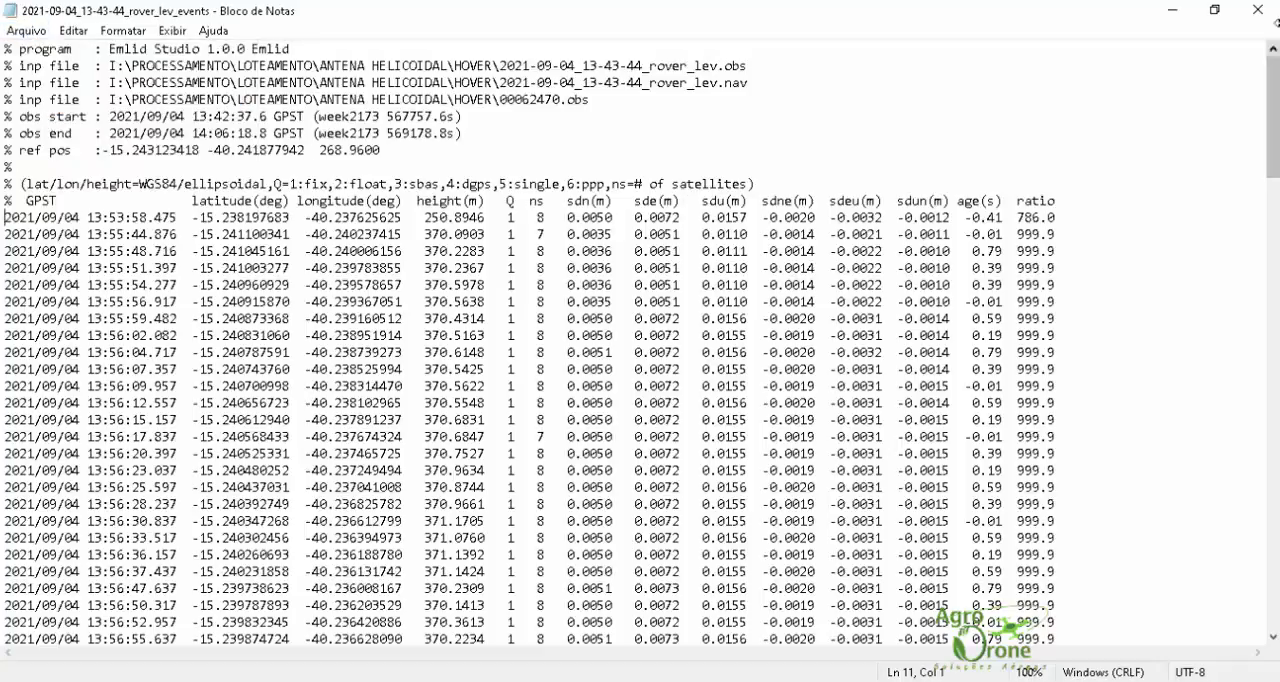
pyautogui.click(1256, 12)
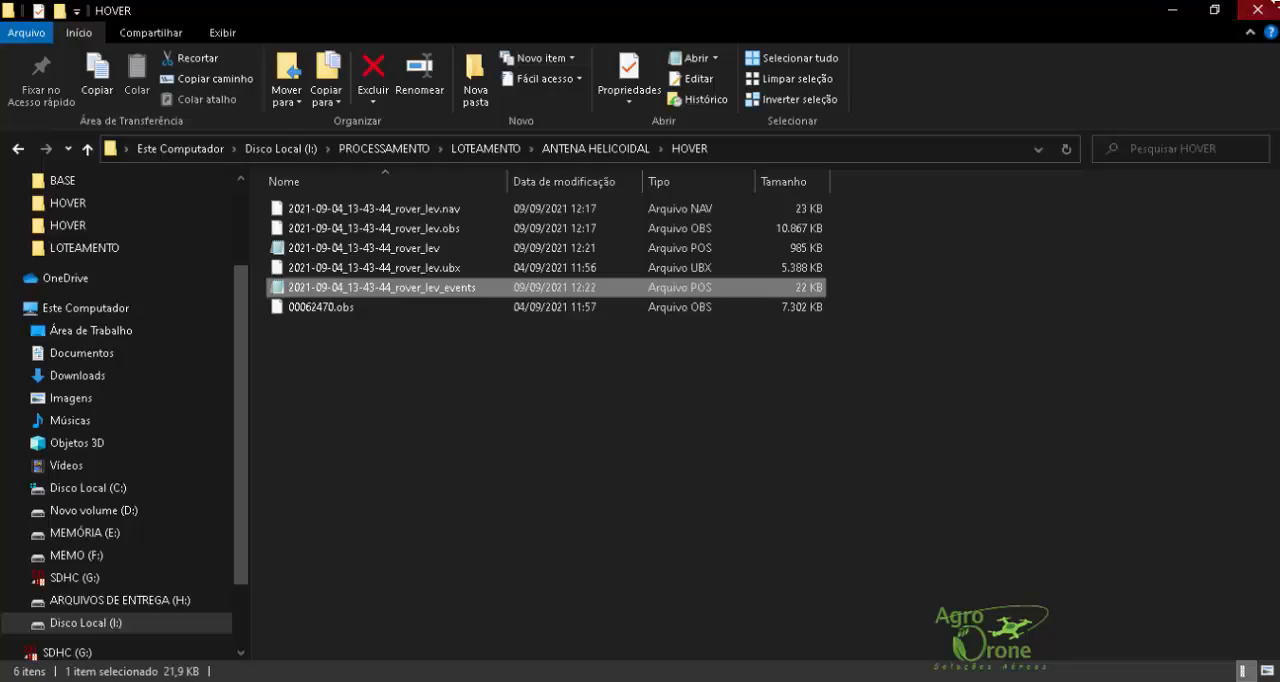
pyautogui.click(1256, 14)
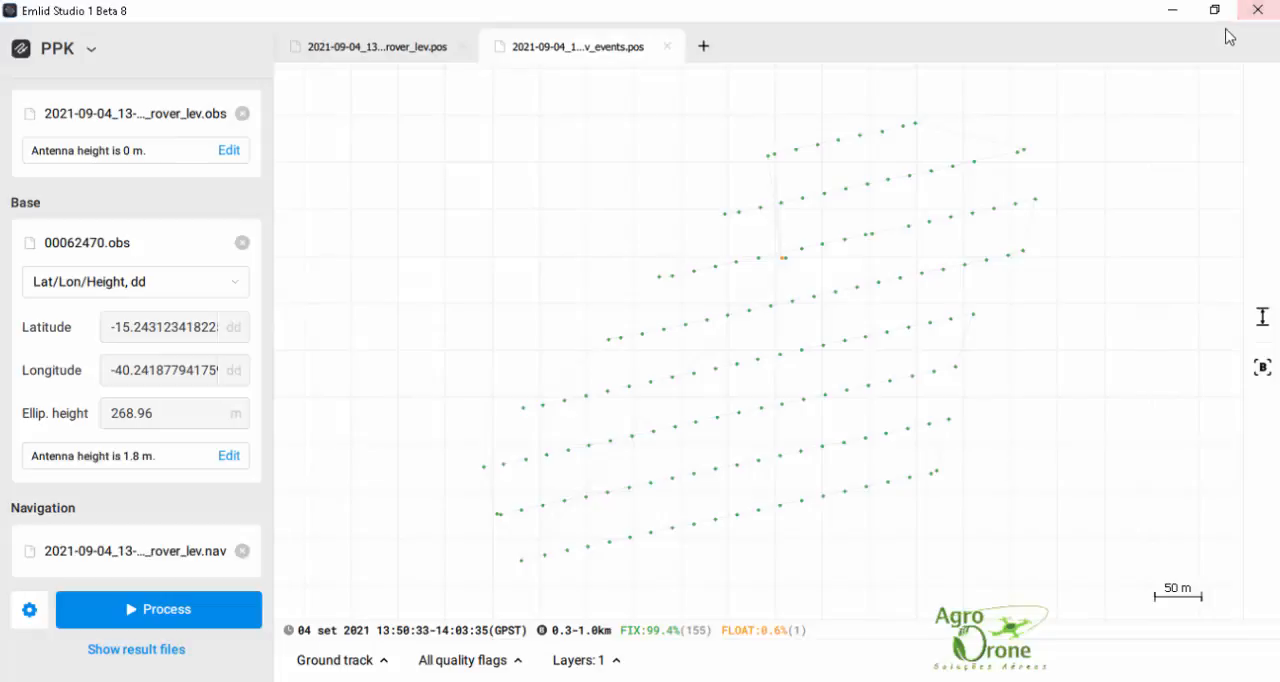
# Step: Minimise Emlid Studio, close the COORDENADA DA BASE note, and switch to TeoBox
pyautogui.click(1174, 12)
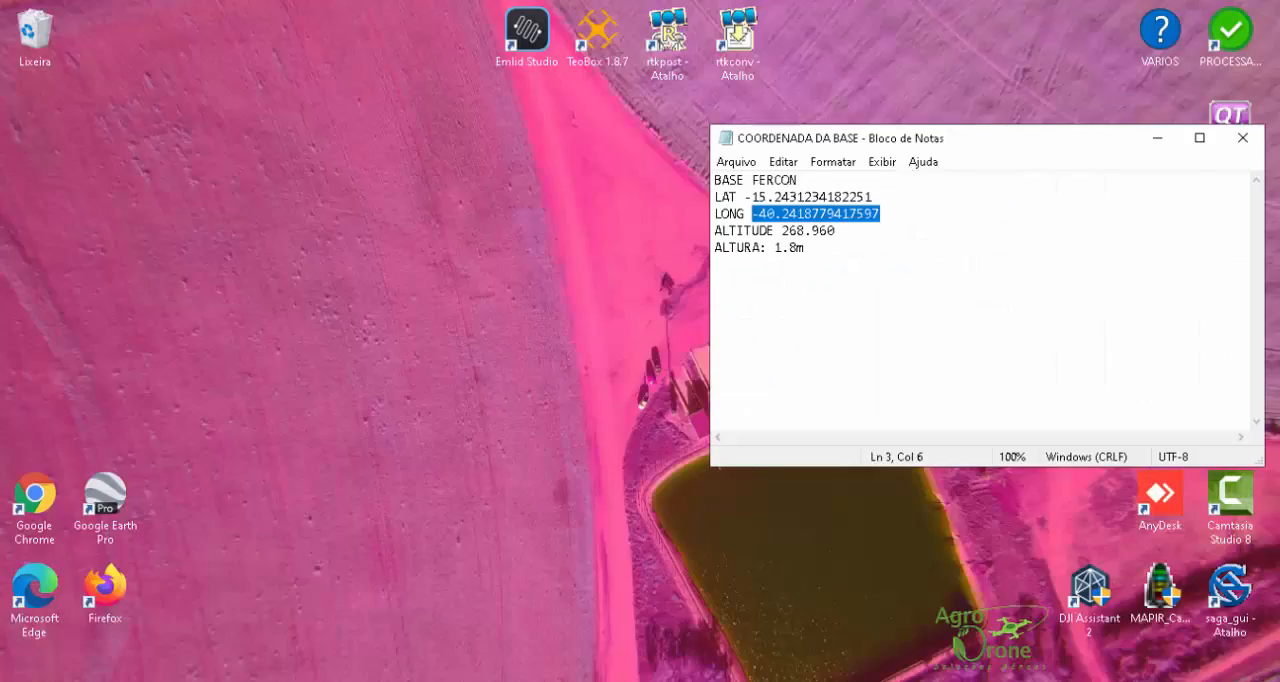
pyautogui.click(1243, 138)
pyautogui.doubleClick(620, 50)
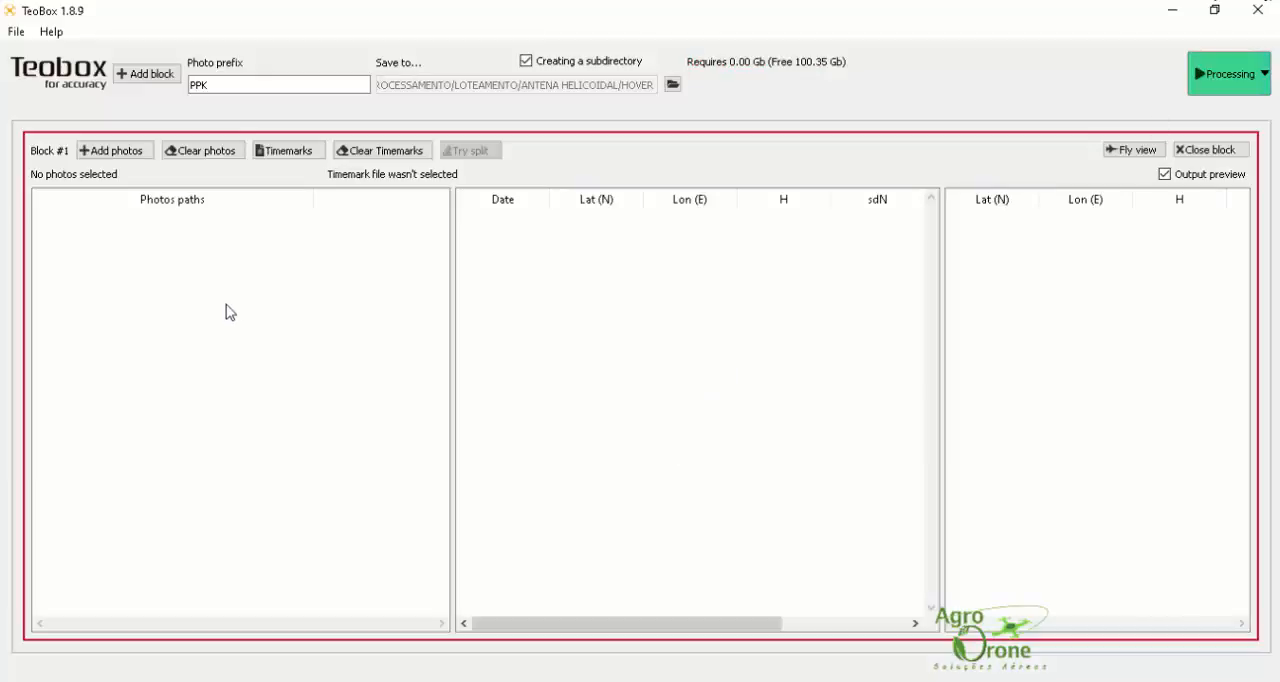
# Step: Add all drone photos from the ANTENA HELICOIDAL FOTOS folder to Block #1, leaving out DJI_0036
pyautogui.click(115, 155)
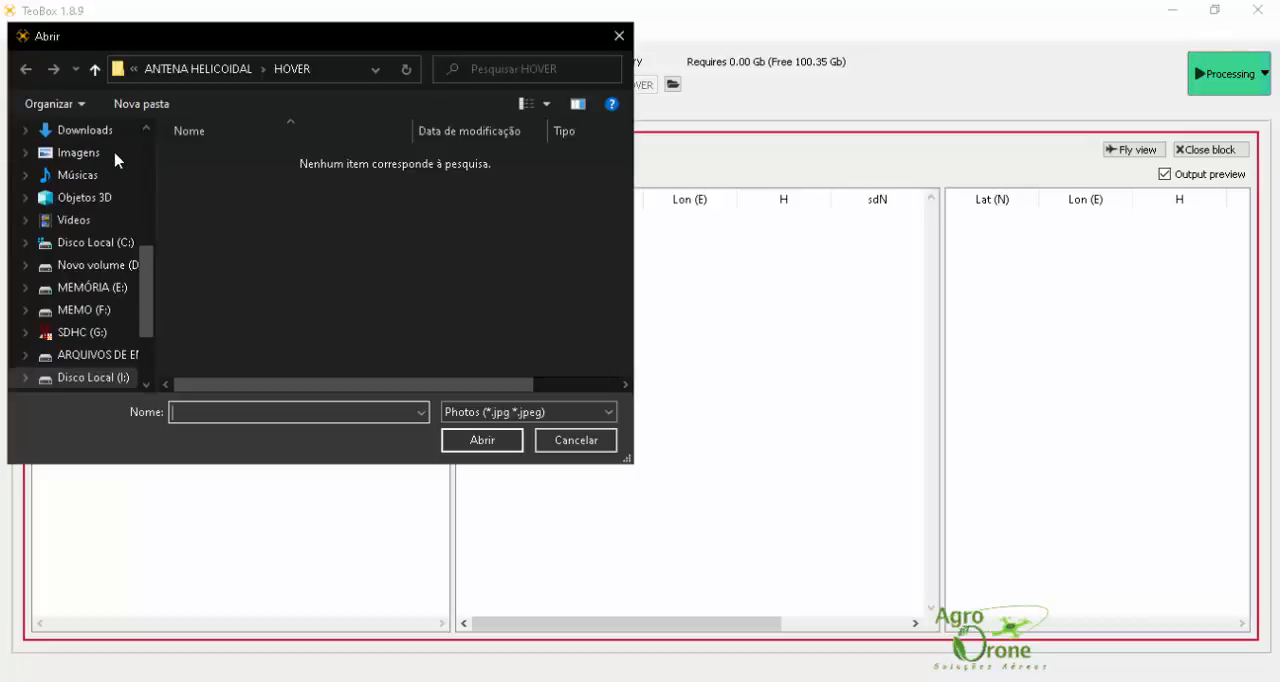
pyautogui.click(205, 69)
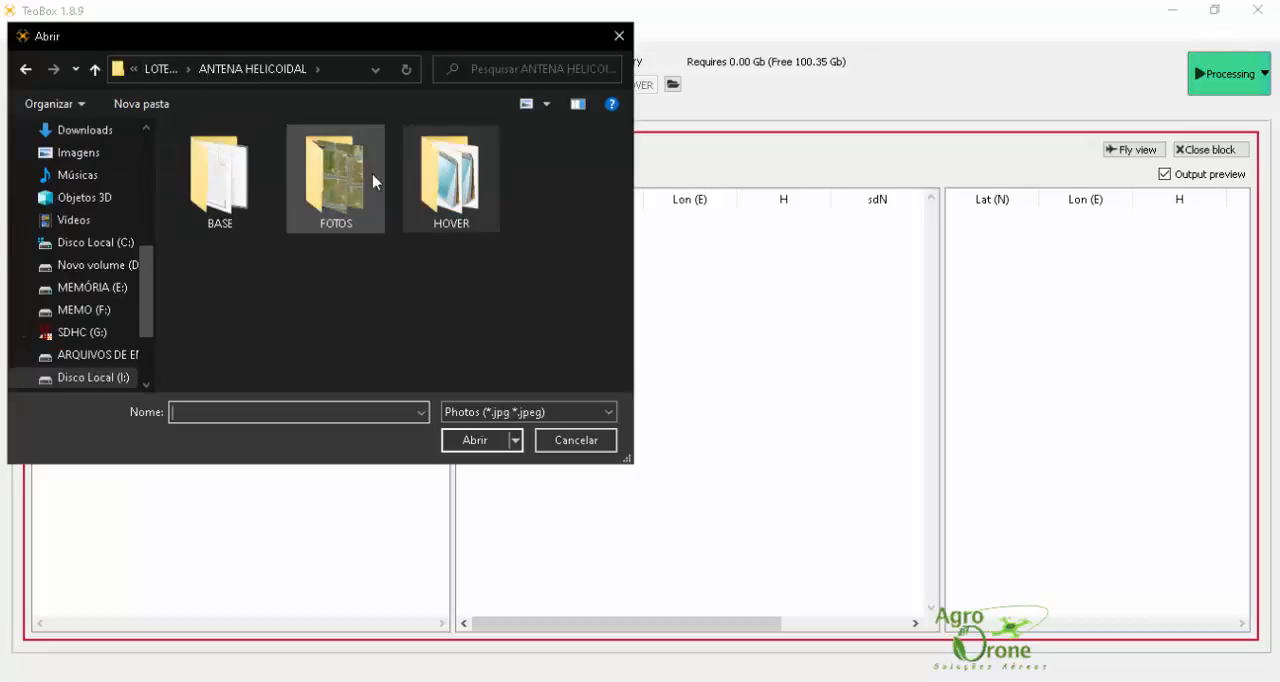
pyautogui.doubleClick(336, 180)
pyautogui.click(220, 215)
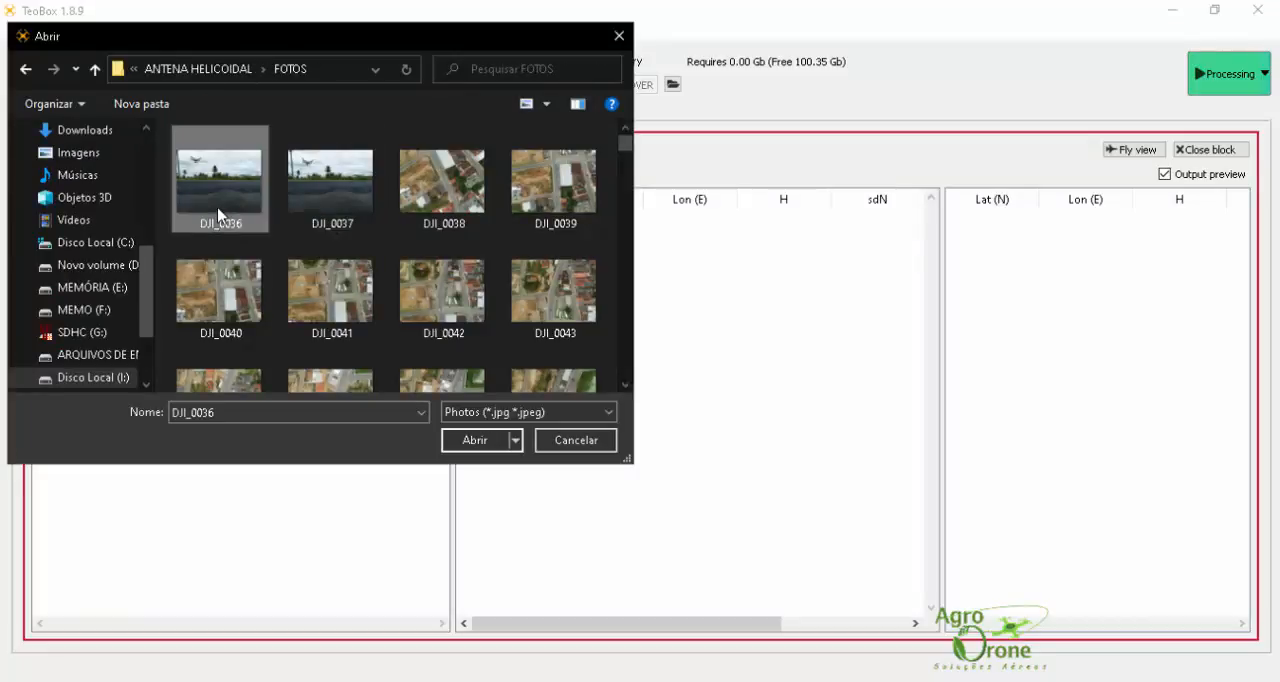
pyautogui.hotkey('ctrl', 'a')
pyautogui.keyDown('ctrl'); pyautogui.click(220, 215); pyautogui.keyUp('ctrl')
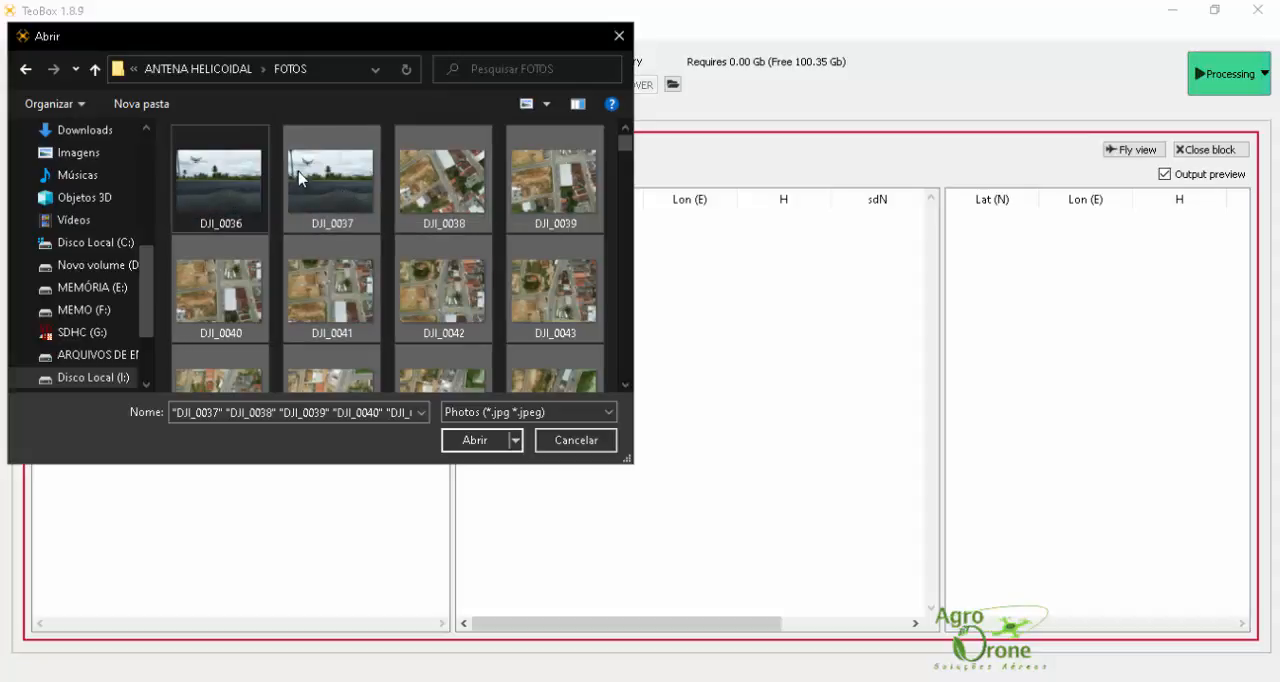
pyautogui.click(472, 441)
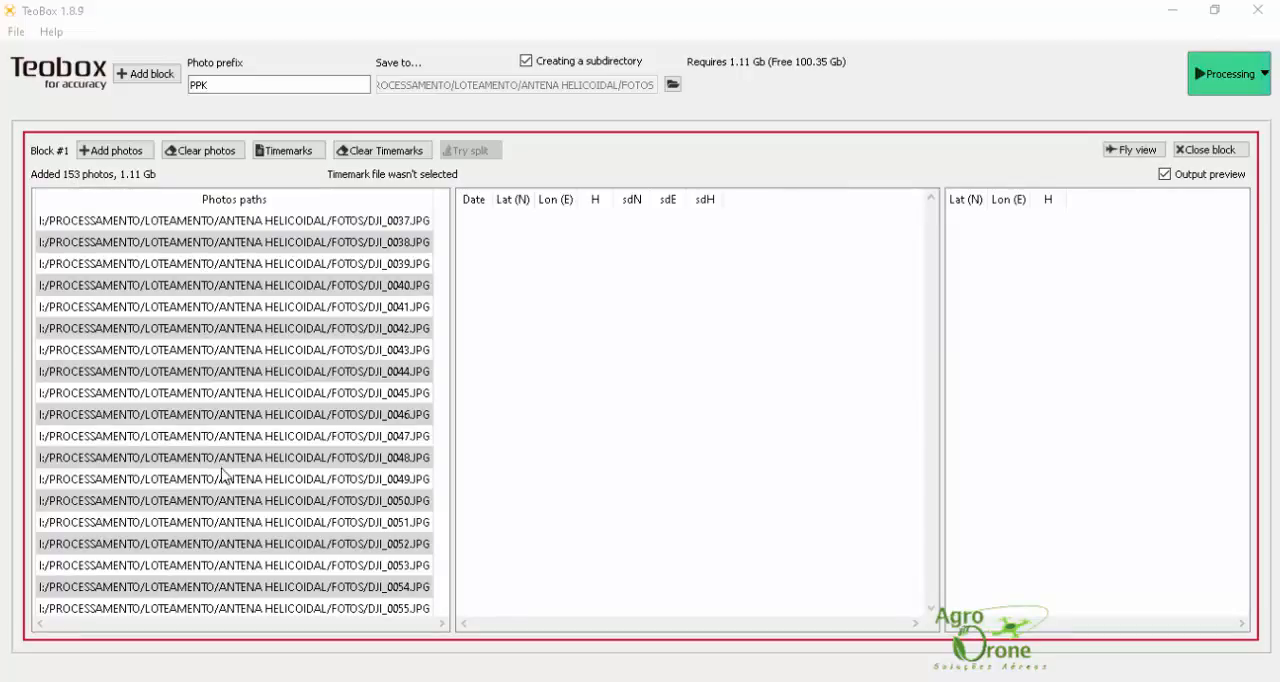
# Step: Load 2021-09-04_13-43-44_rover_lev_events.pos from the HOVER folder as the timemark file, with row 10 as the first data row
pyautogui.click(296, 153)
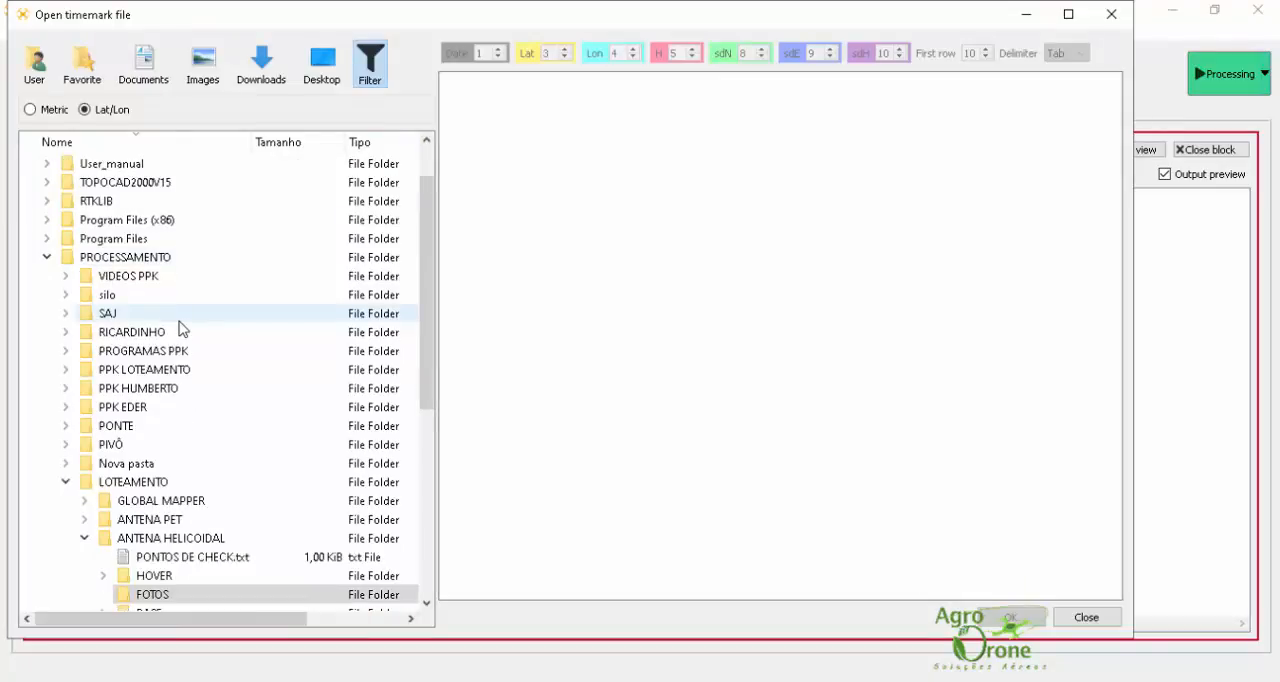
pyautogui.scroll(-3, 180, 328)
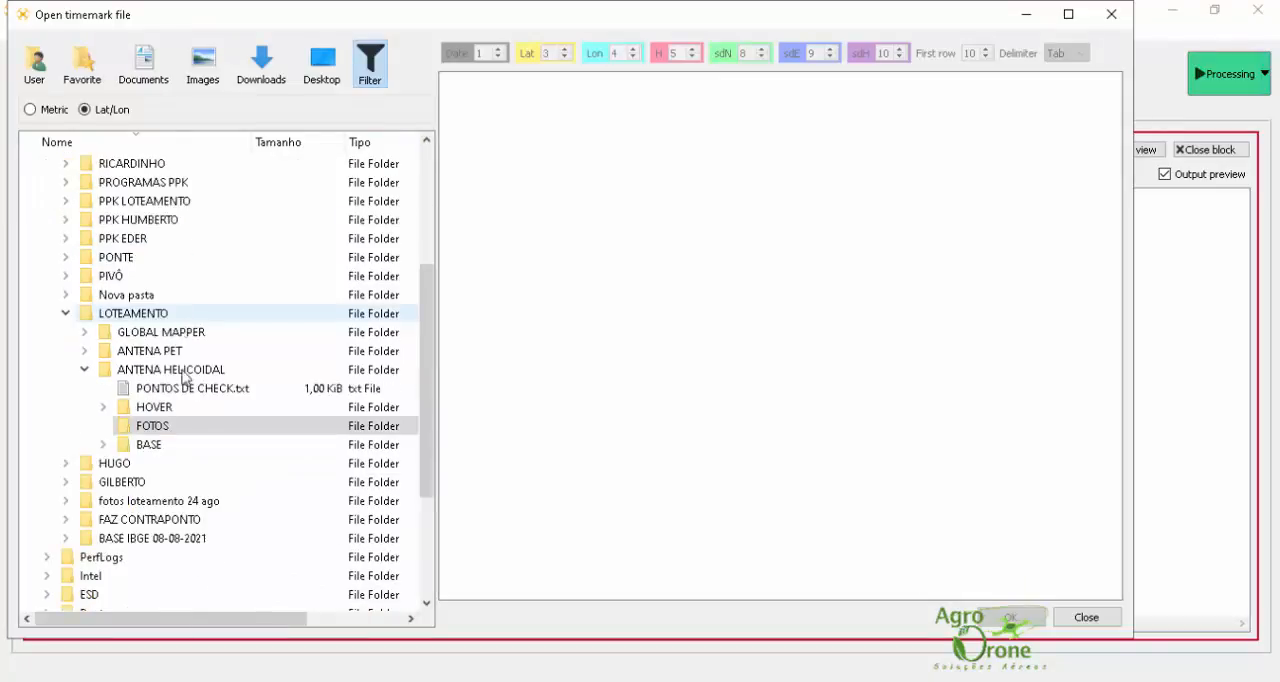
pyautogui.click(105, 410)
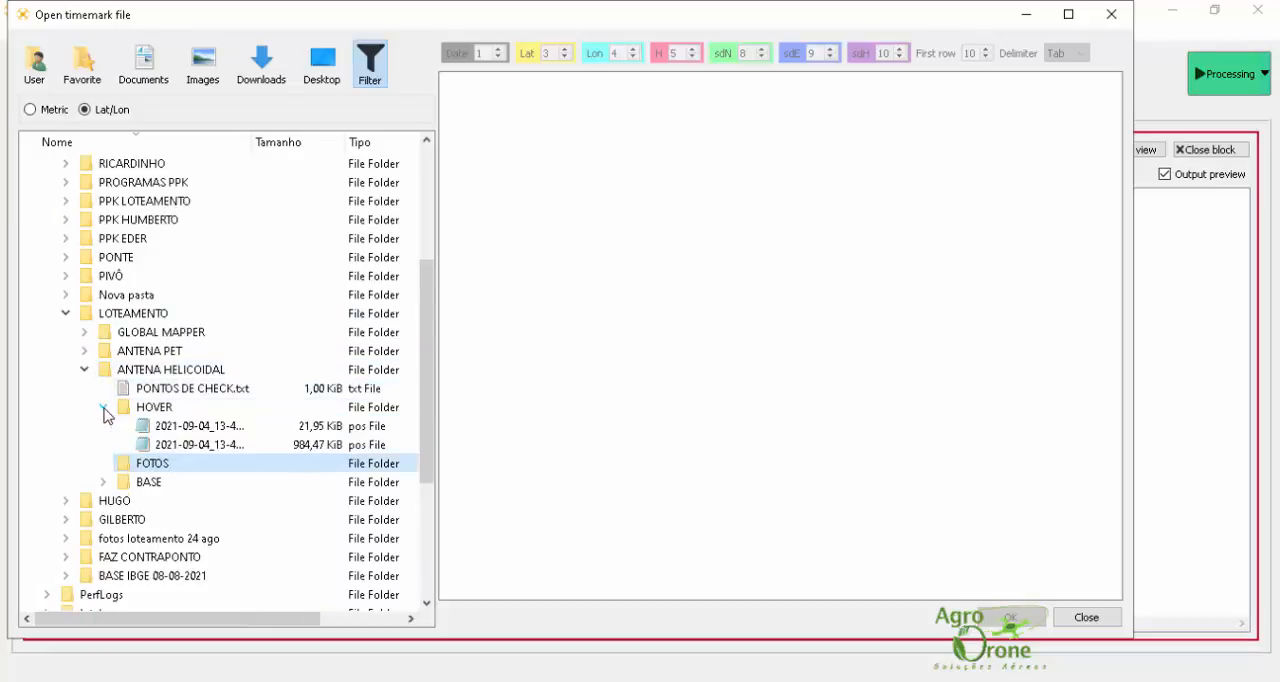
pyautogui.click(297, 434)
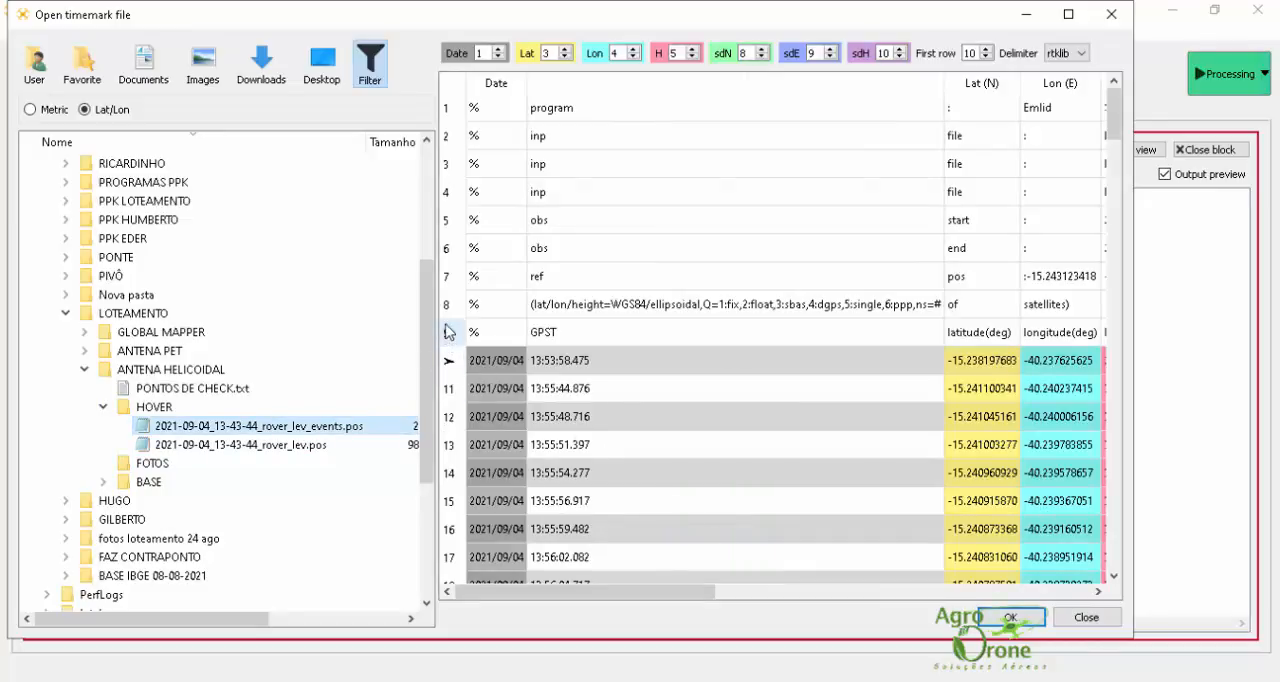
pyautogui.click(450, 222)
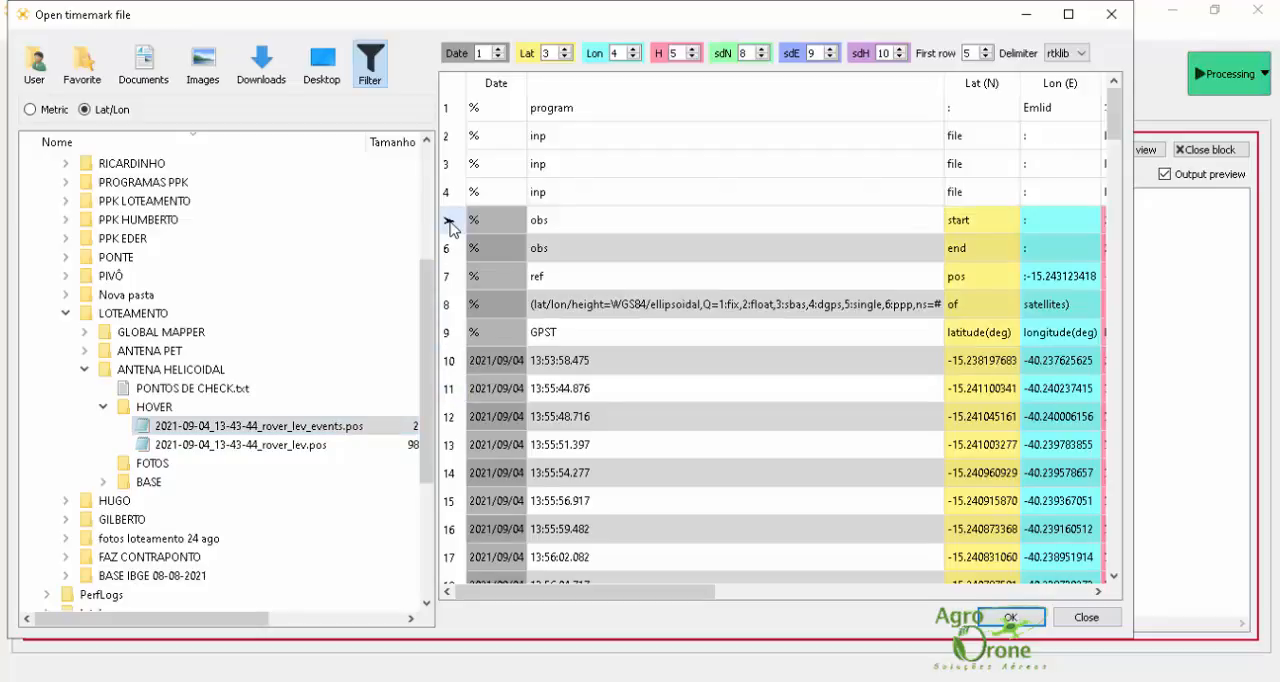
pyautogui.click(461, 367)
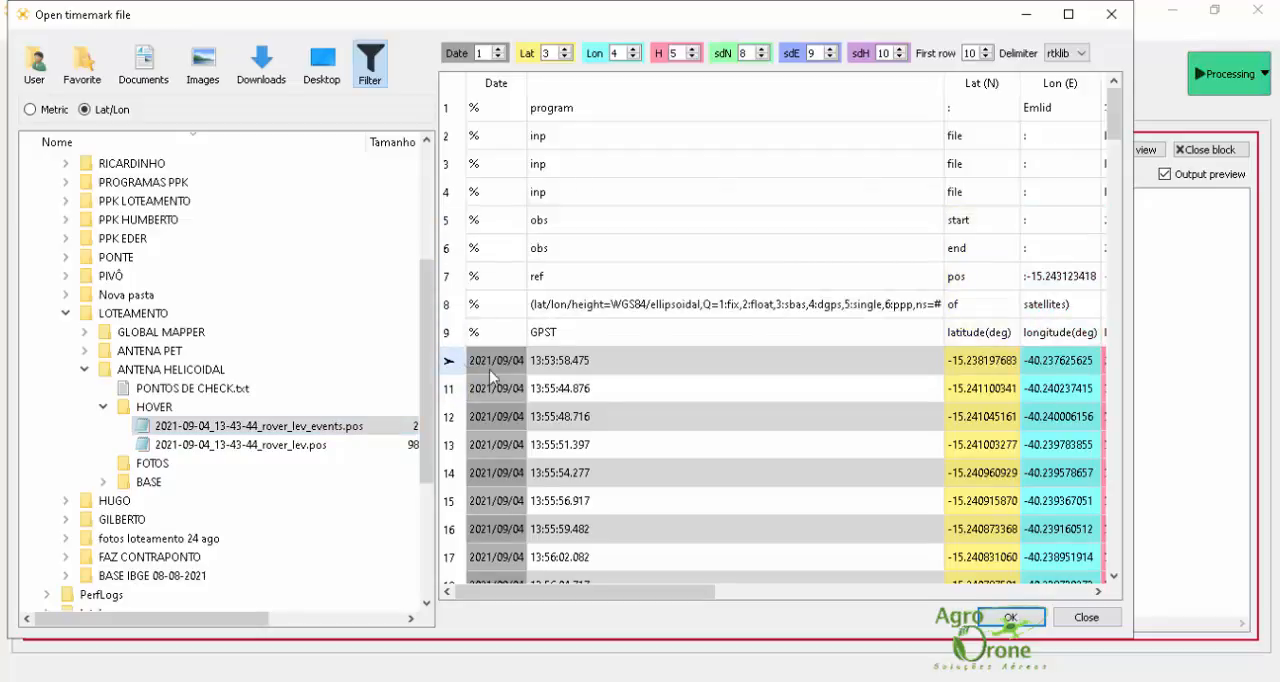
pyautogui.click(1008, 617)
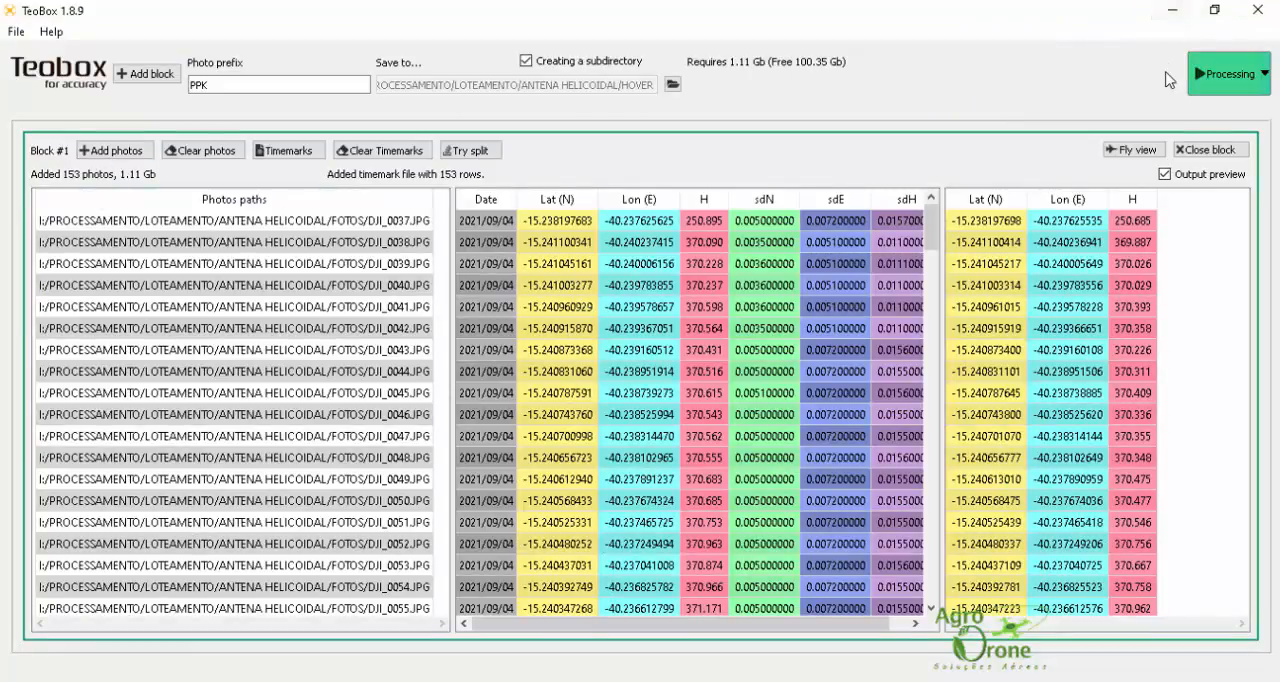
# Step: Process the photos and timemarks into a subdirectory of HOVER, using PPK as the photo prefix
pyautogui.click(1230, 74)
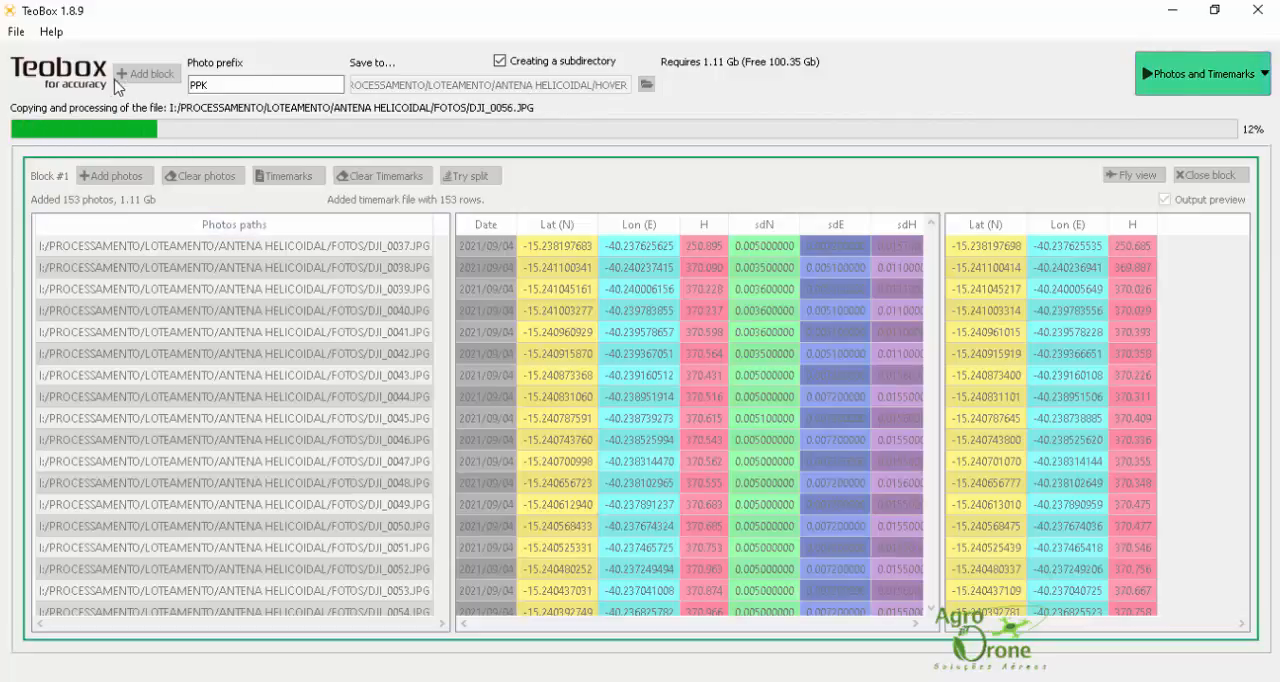
pyautogui.moveTo(219, 85); pyautogui.dragTo(173, 84)
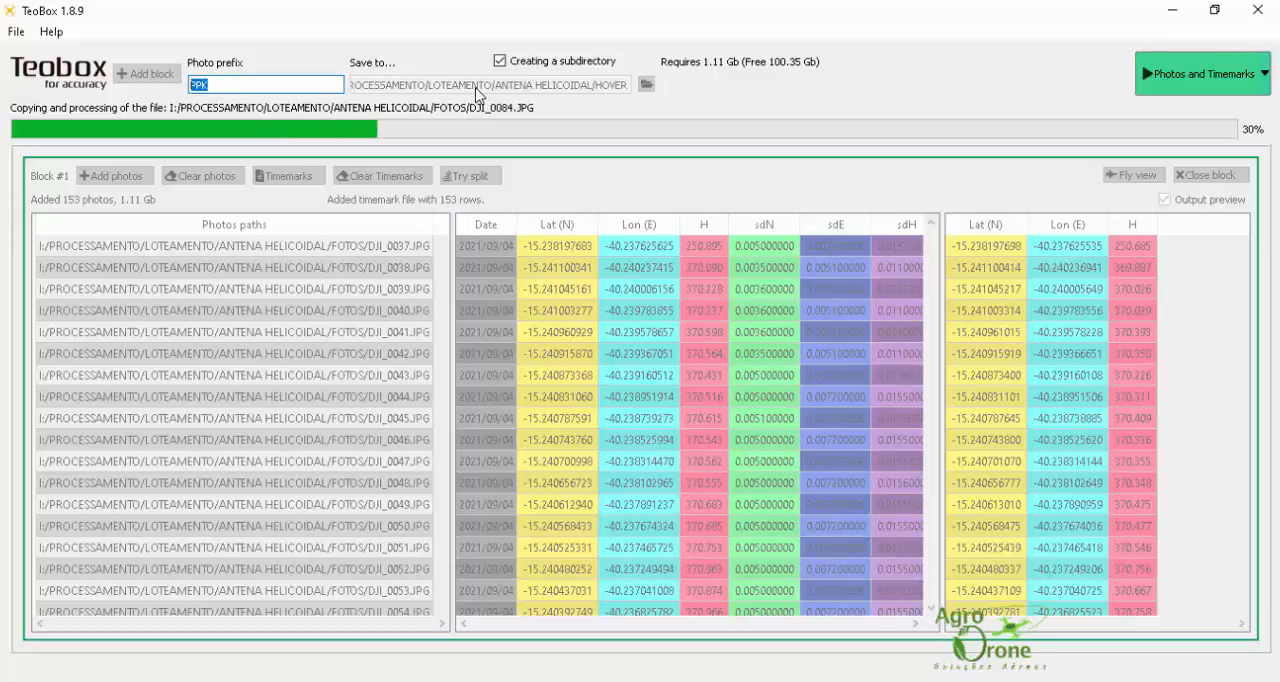
pyautogui.click(255, 87)
pyautogui.moveTo(240, 84); pyautogui.dragTo(194, 85)
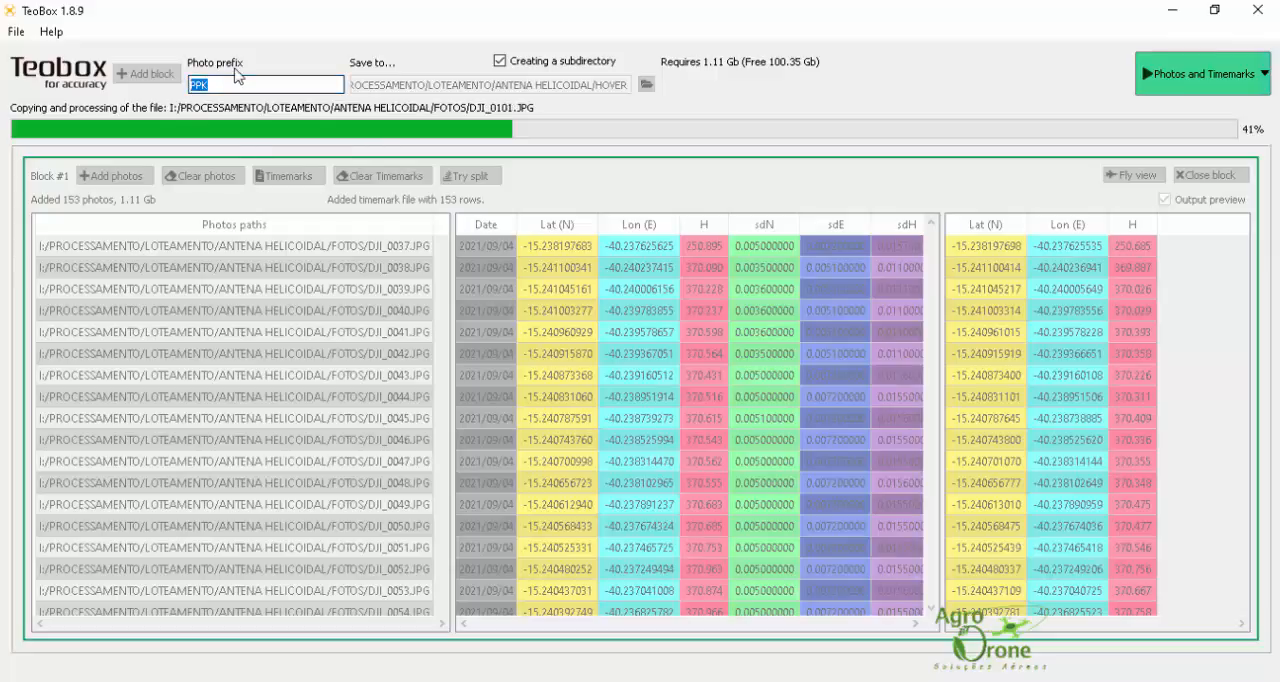
pyautogui.click(224, 82)
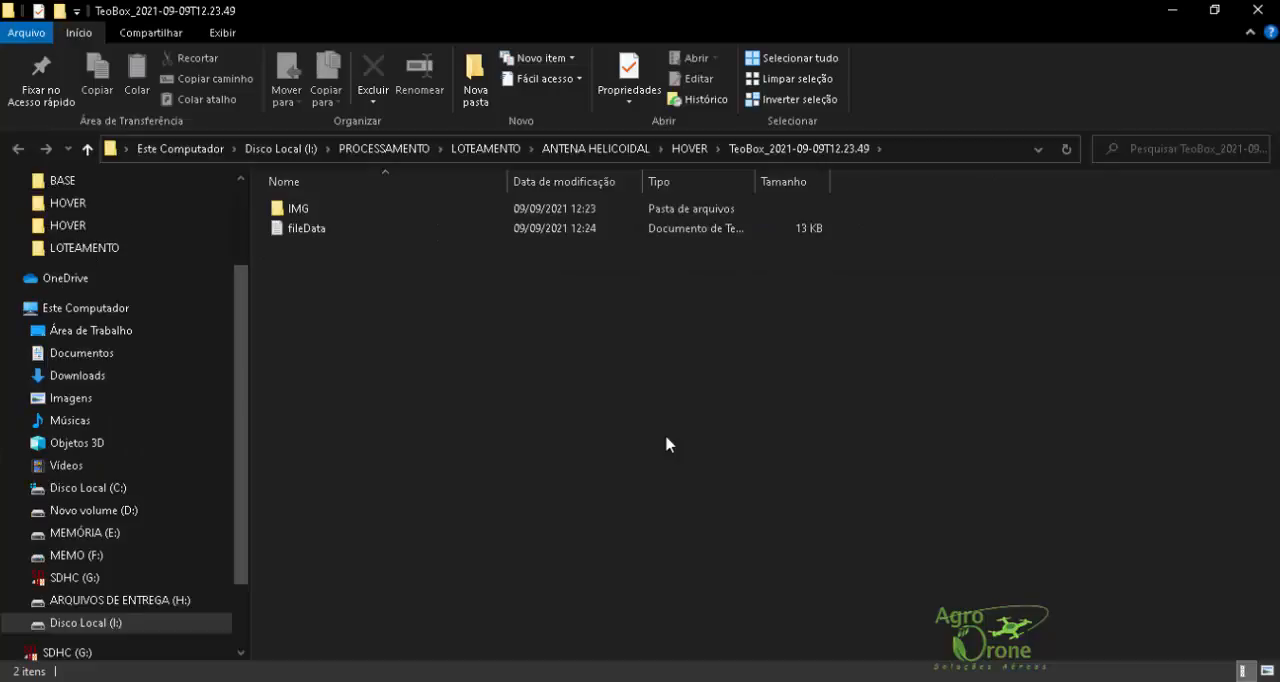
# Step: Examine the geotagged photos in the output's IMG folder, and close the folder window and TeoBox
pyautogui.doubleClick(294, 209)
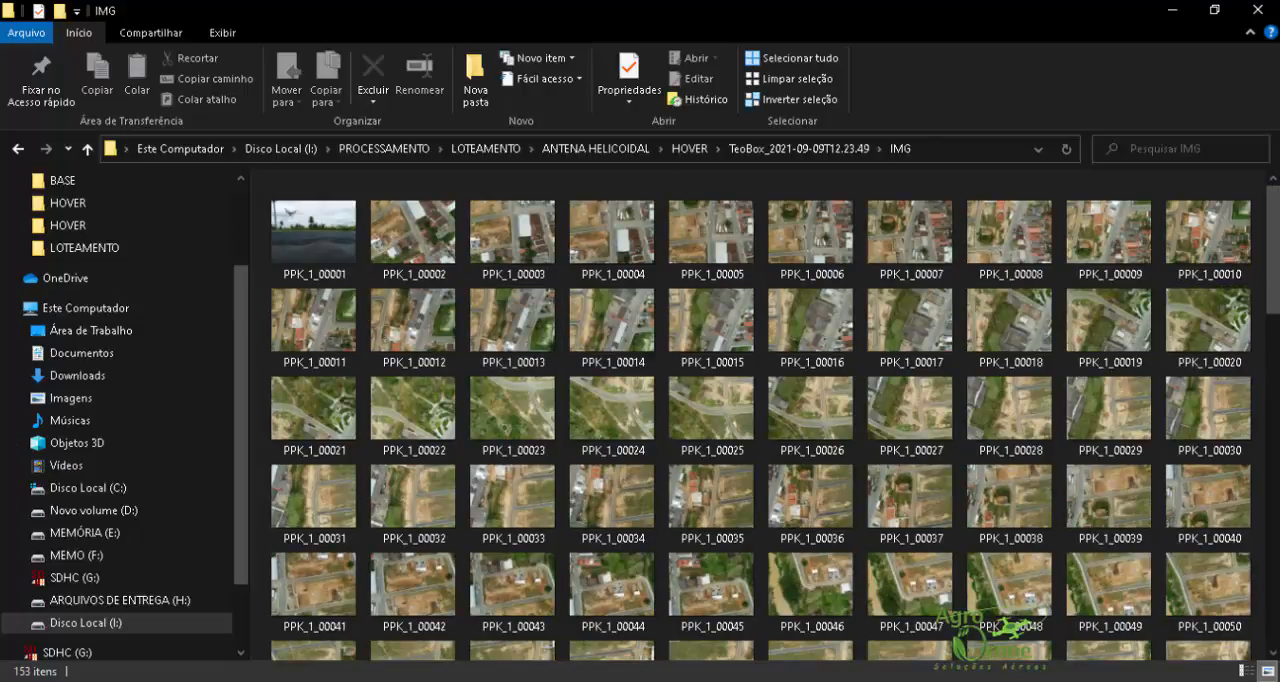
pyautogui.click(1258, 11)
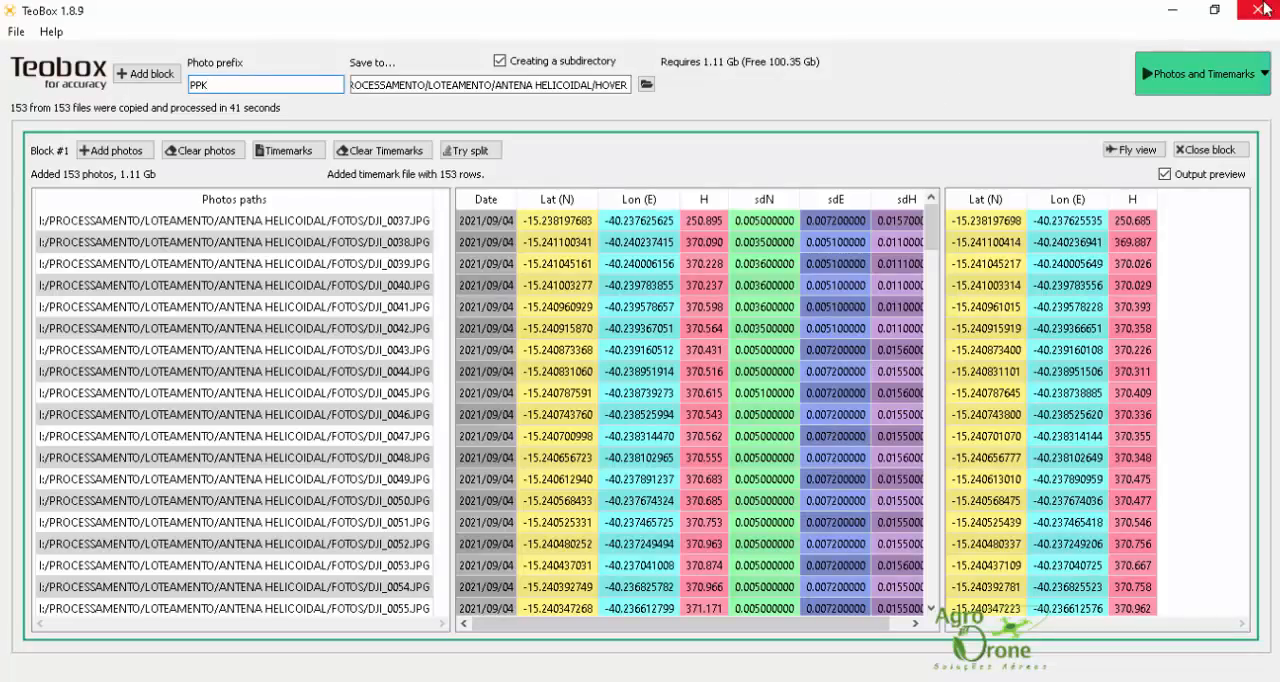
pyautogui.click(1262, 10)
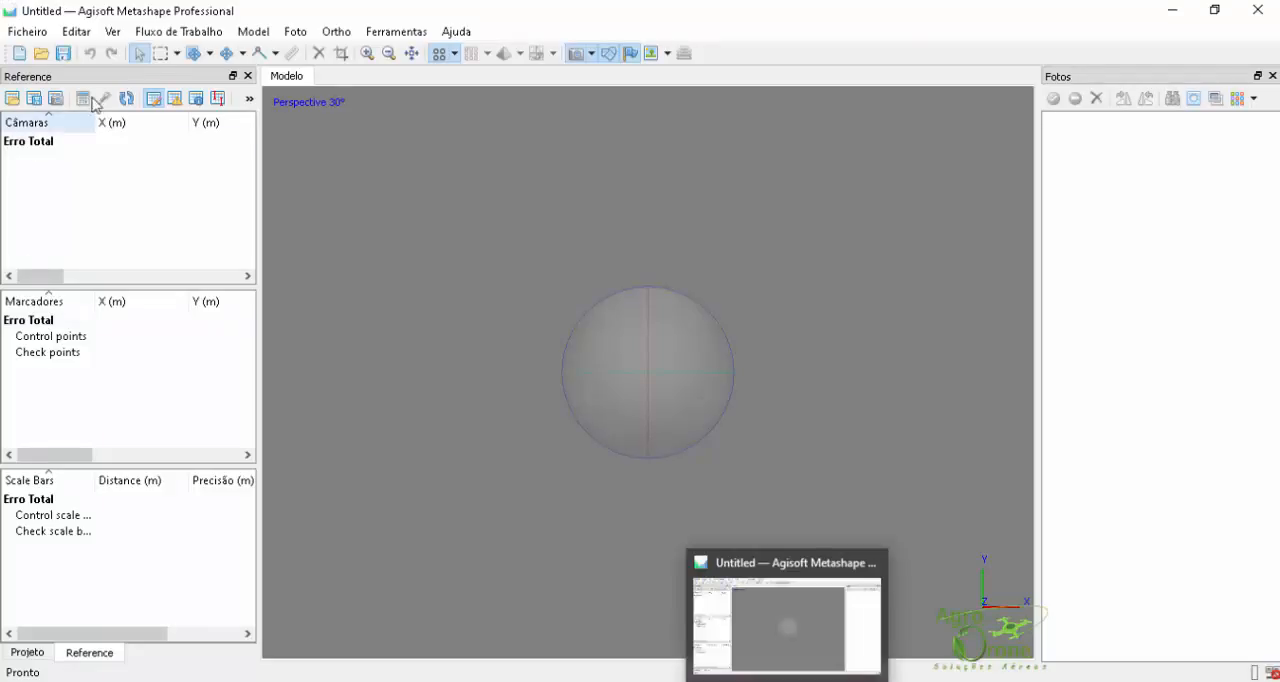
# Step: In Agisoft Metashape, add all photos from the IMG folder inside HOVER's TeoBox_2021-09-09T12.23.49 output
pyautogui.click(175, 33)
pyautogui.click(180, 51)
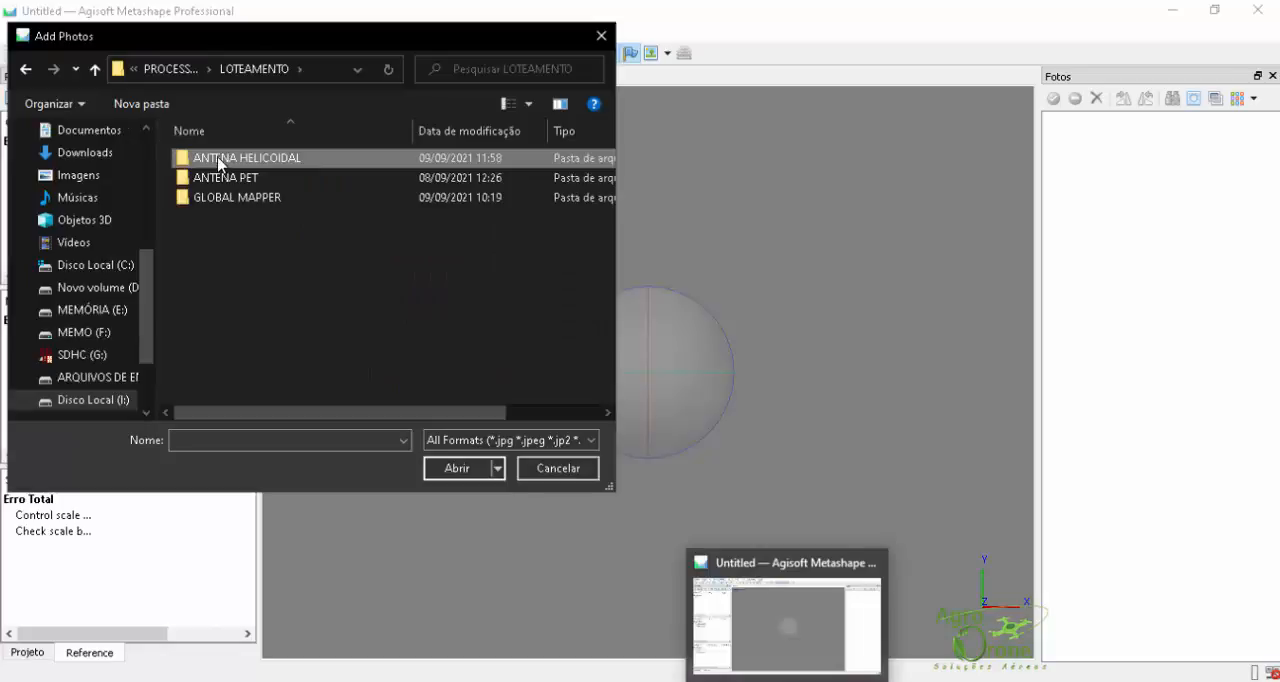
pyautogui.doubleClick(220, 158)
pyautogui.doubleClick(444, 158)
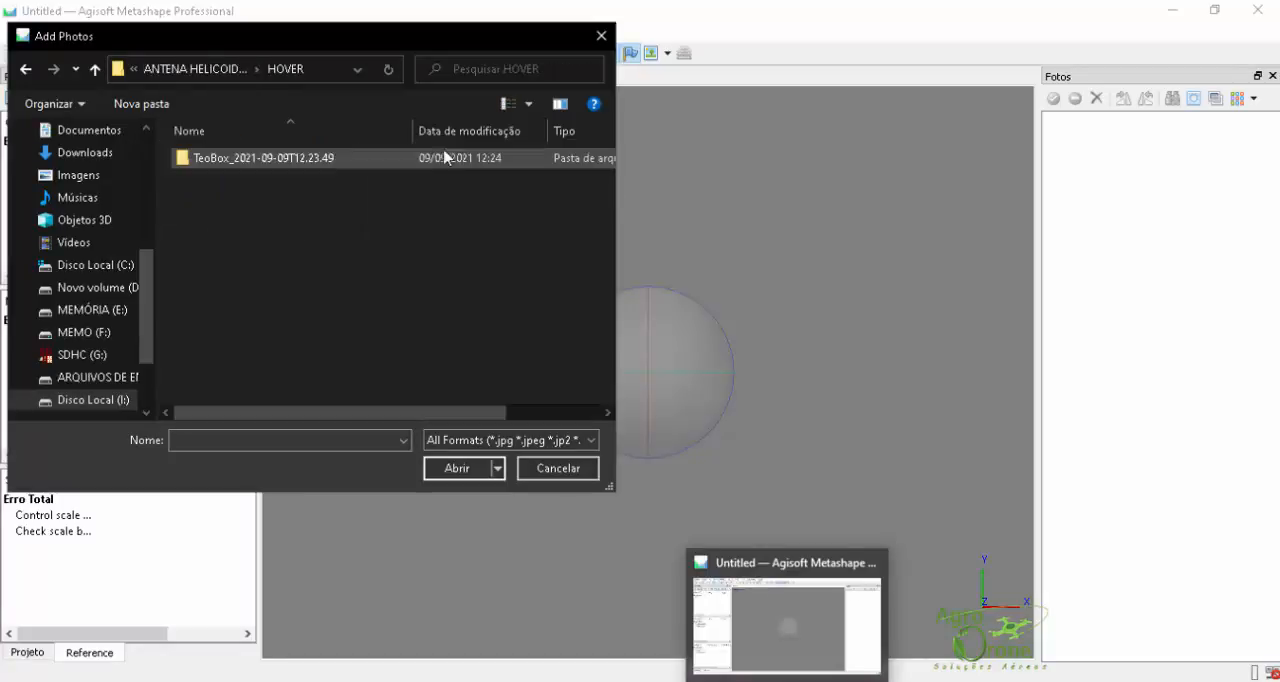
pyautogui.doubleClick(243, 157)
pyautogui.doubleClick(190, 160)
pyautogui.click(214, 160)
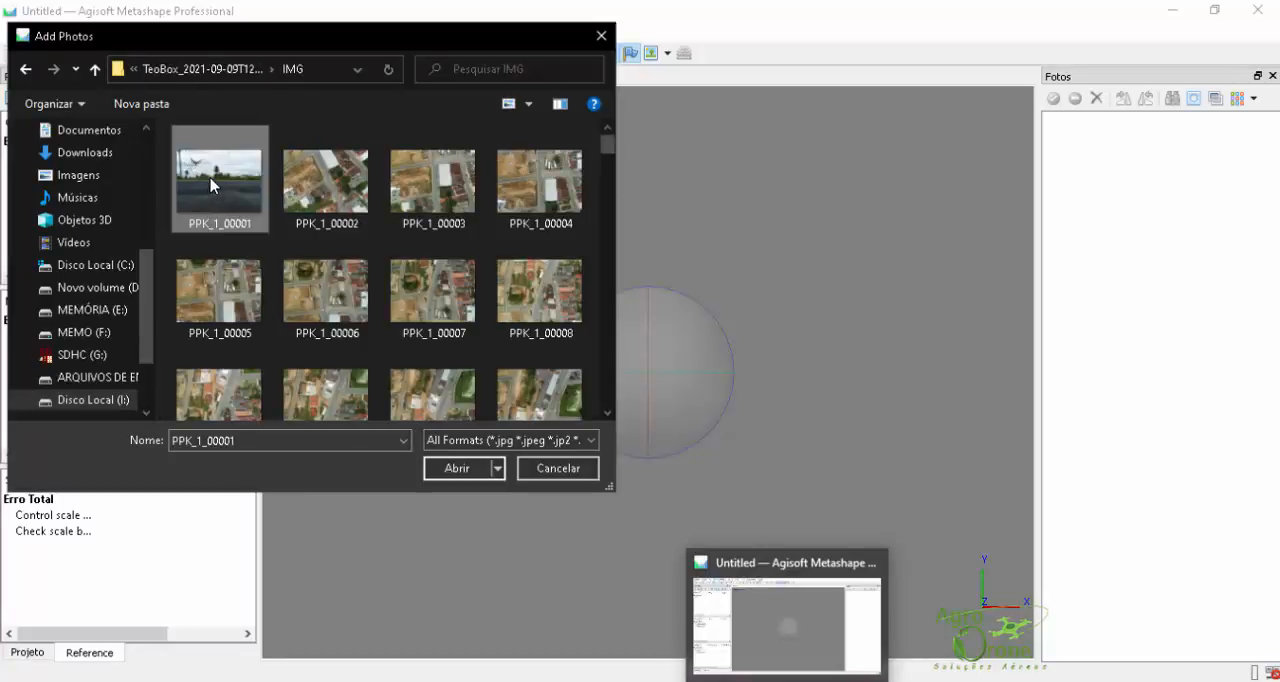
pyautogui.keyDown('shift'); pyautogui.click(433, 182); pyautogui.keyUp('shift')
pyautogui.hotkey('ctrl', 'a')
pyautogui.click(454, 469)
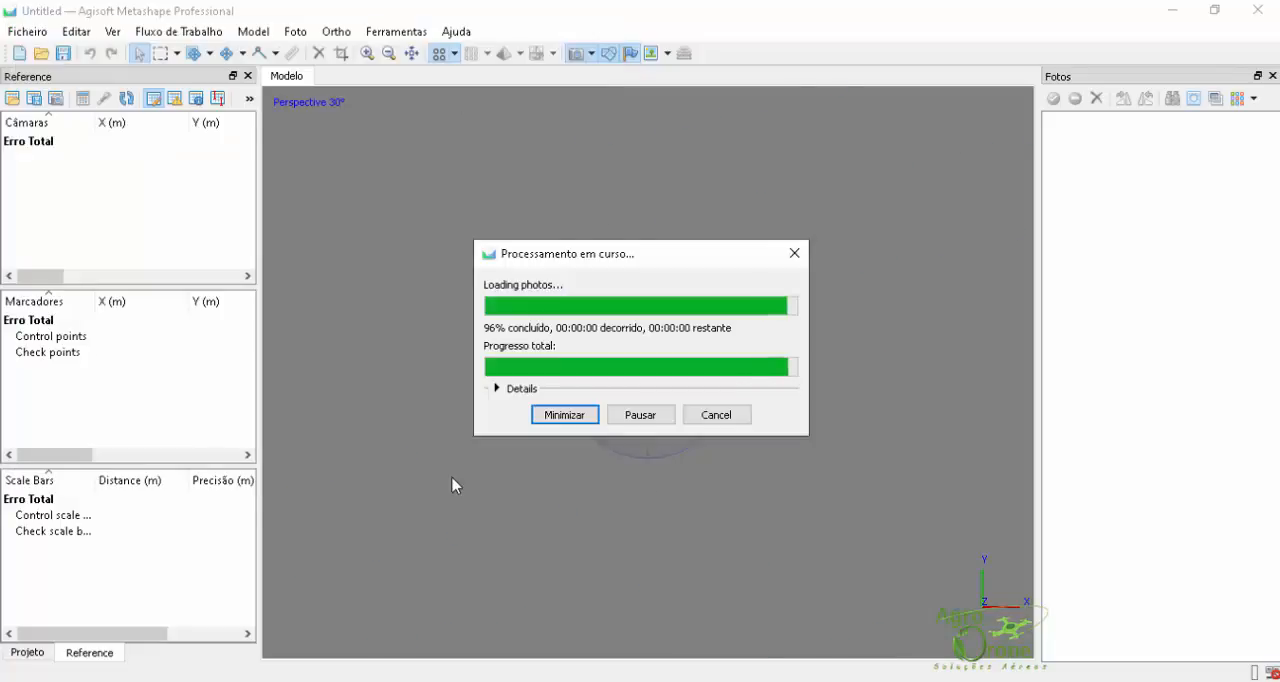
# Step: Examine the imported camera positions and their longitude, latitude and altitude in a widened Reference pane, and show the project's chunk overview
pyautogui.scroll(-4, 547, 350)
pyautogui.scroll(1, 549, 350)
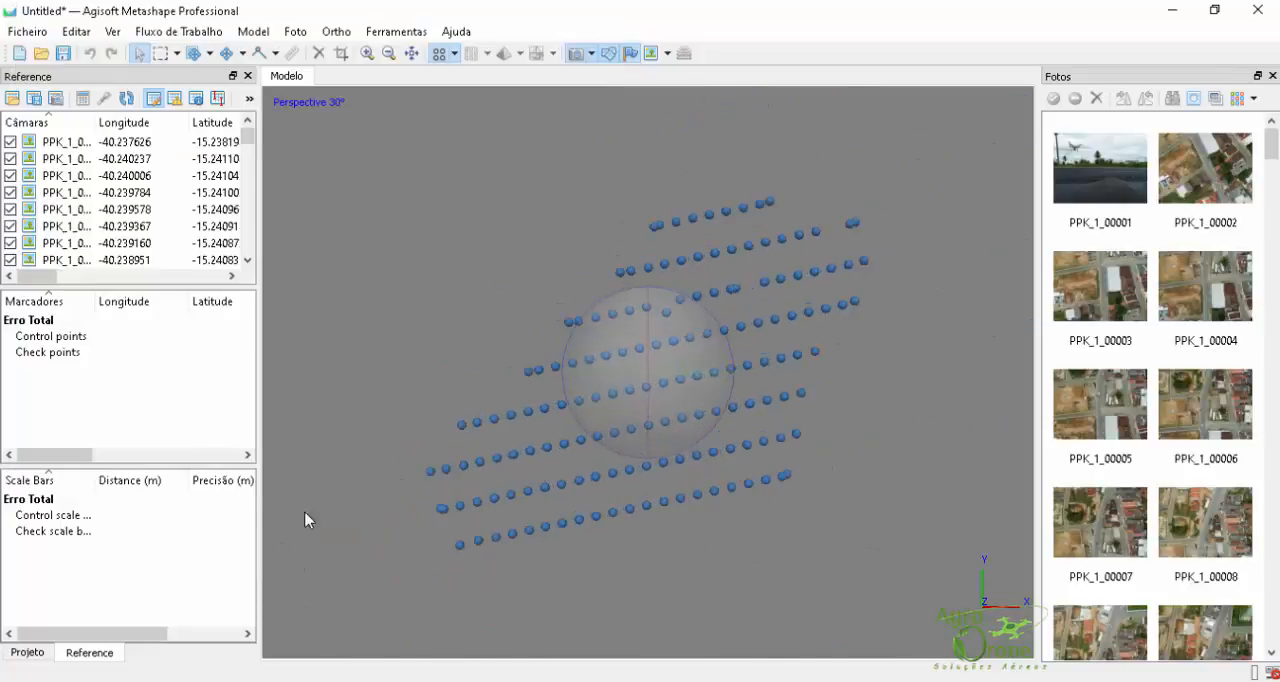
pyautogui.moveTo(257, 371); pyautogui.dragTo(406, 384)
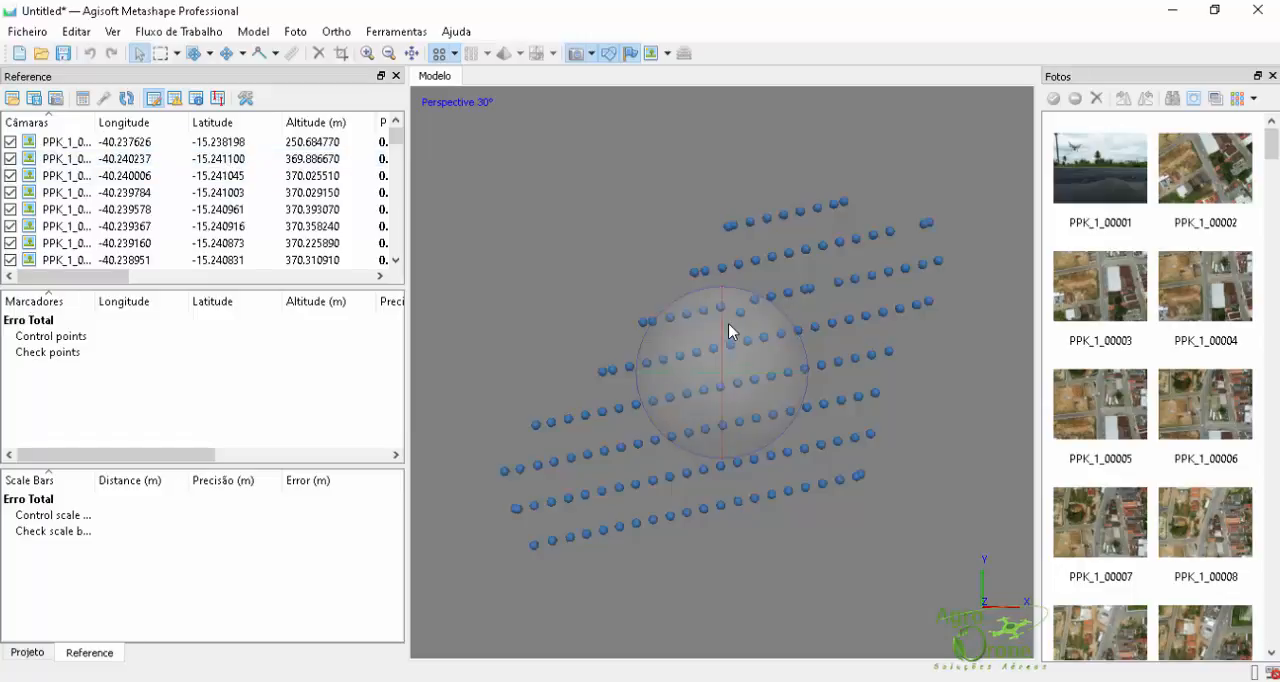
pyautogui.click(28, 651)
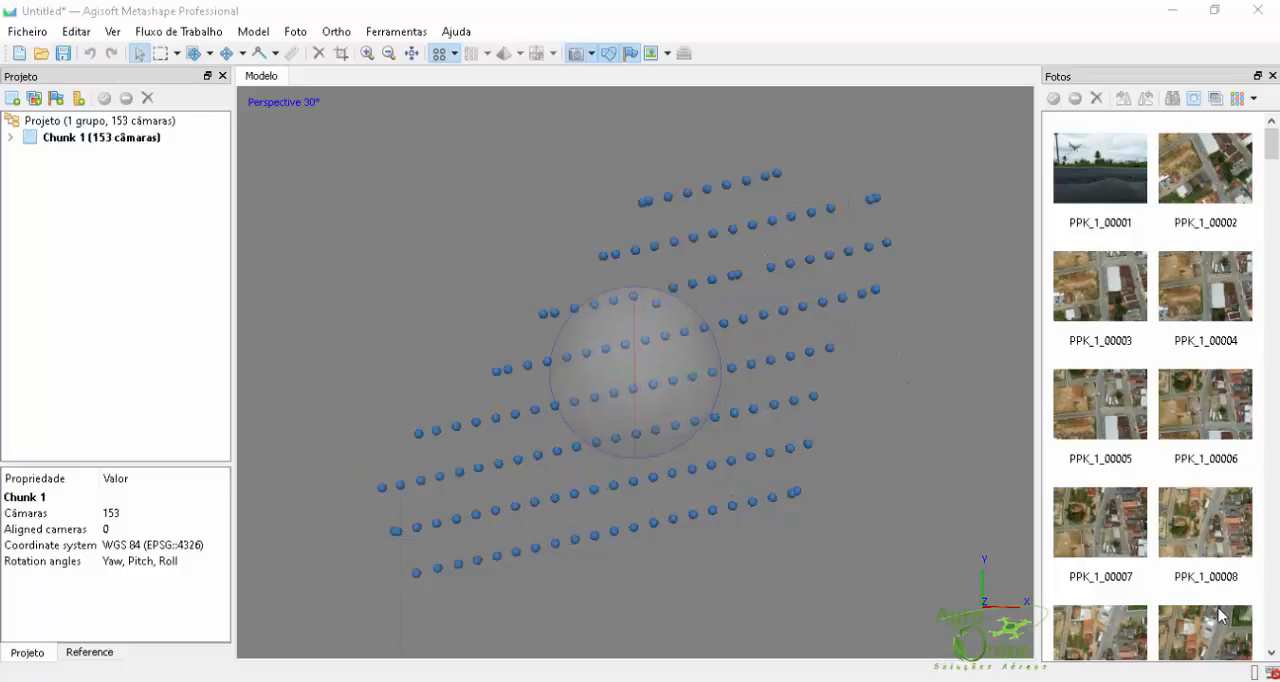